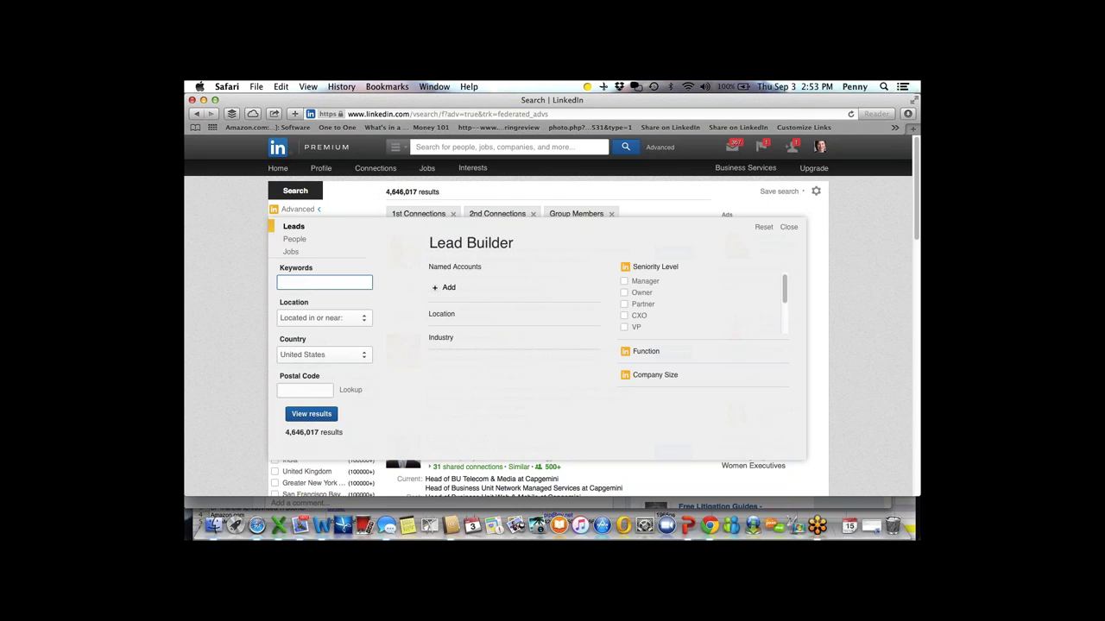
Step: Run a lead search for the keywords "vp operations" limited to companies with 201-500 employees
{"action": "type", "text": "vp operations"}
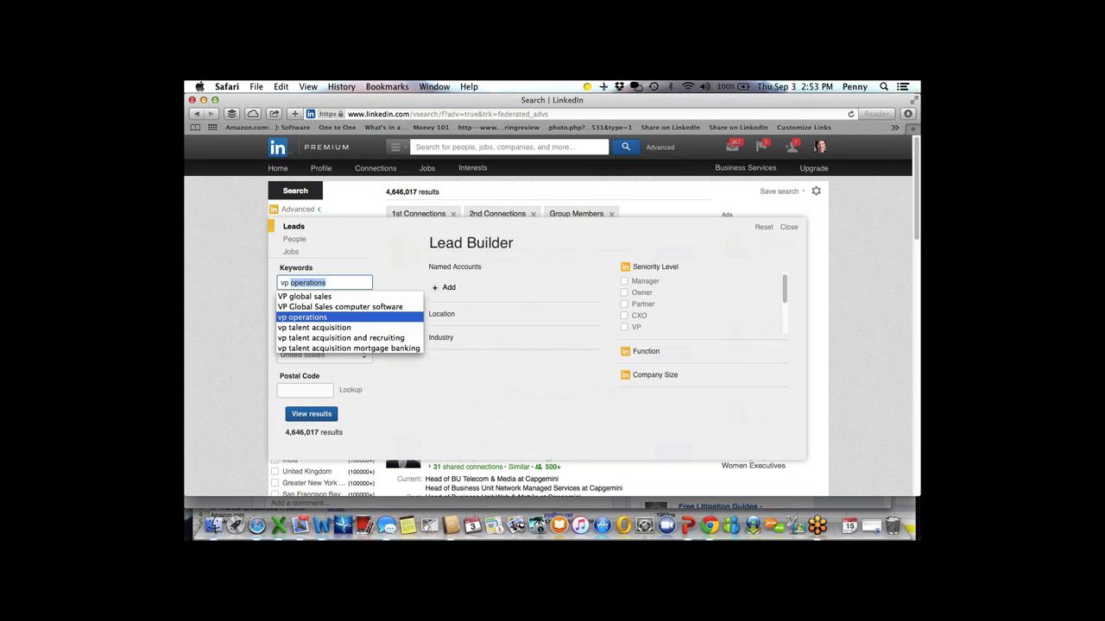
{"action": "left_click", "coordinate": [497, 377]}
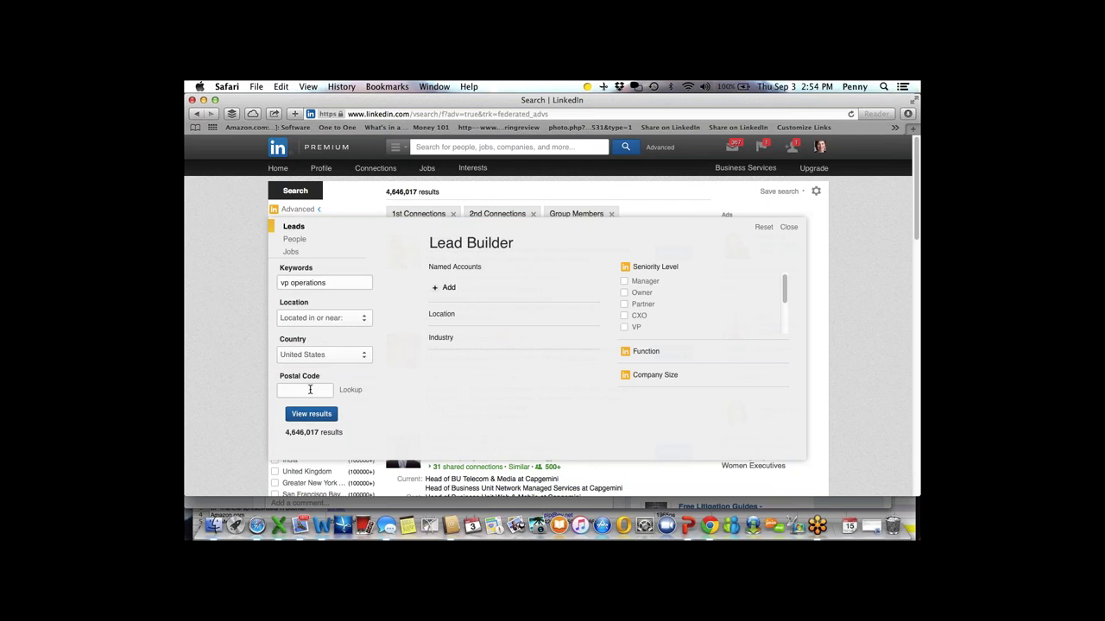
{"action": "left_click", "coordinate": [644, 377]}
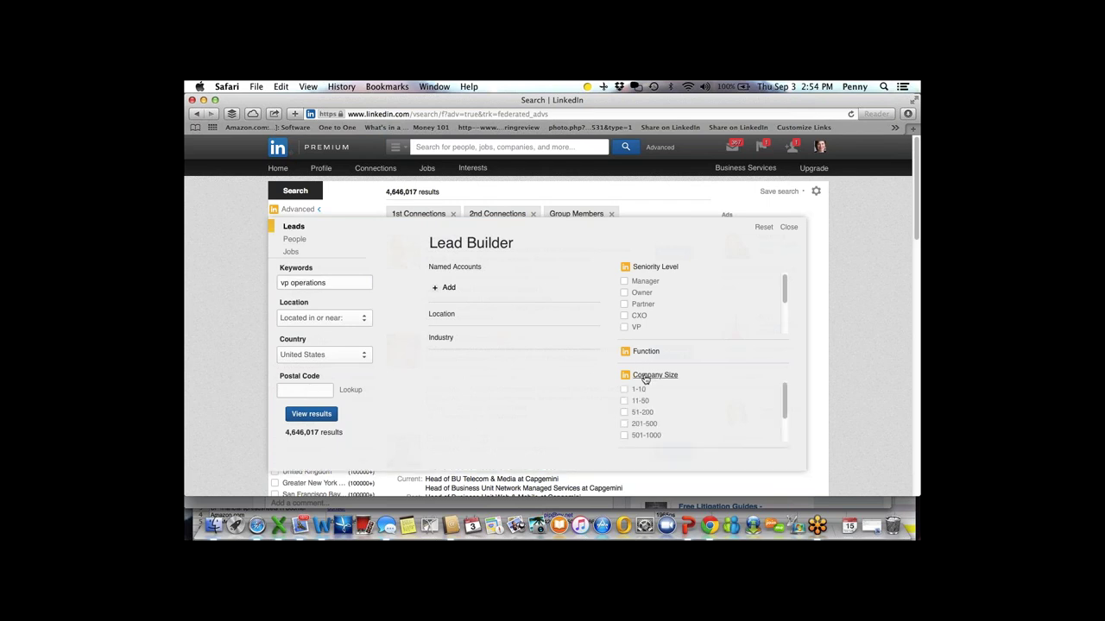
{"action": "left_click", "coordinate": [624, 427]}
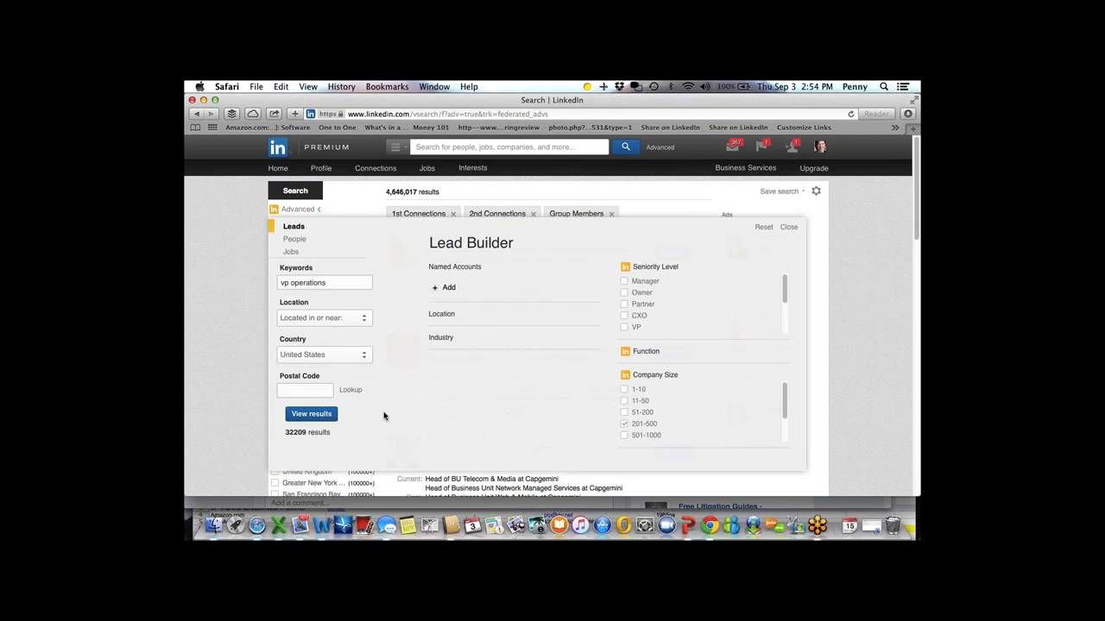
{"action": "left_click", "coordinate": [312, 415]}
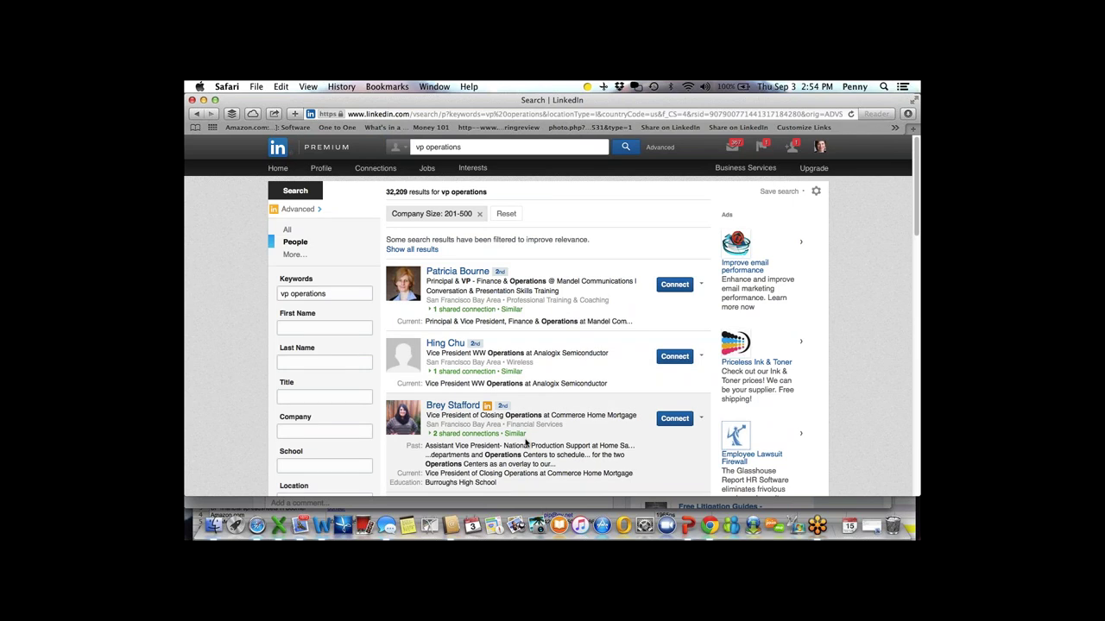
Step: Look through the first page of people results and the company size filter for the vp operations search
{"action": "scroll", "coordinate": [525, 442], "scroll_direction": "down", "scroll_amount": 10}
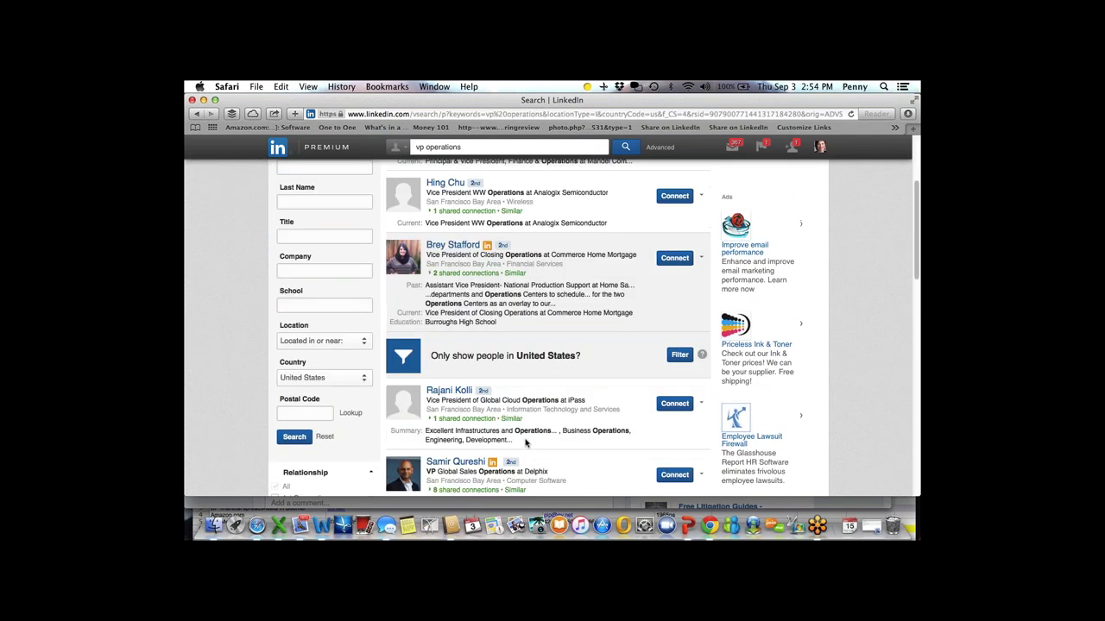
{"action": "scroll", "coordinate": [525, 442], "scroll_direction": "down", "scroll_amount": 1}
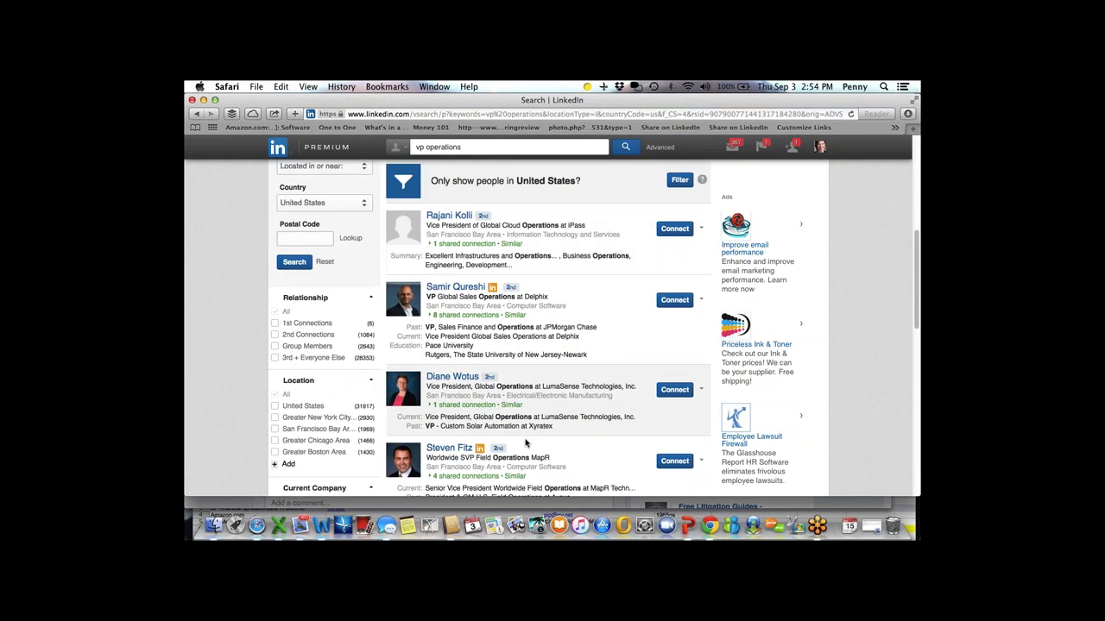
{"action": "scroll", "coordinate": [525, 442], "scroll_direction": "down", "scroll_amount": 10}
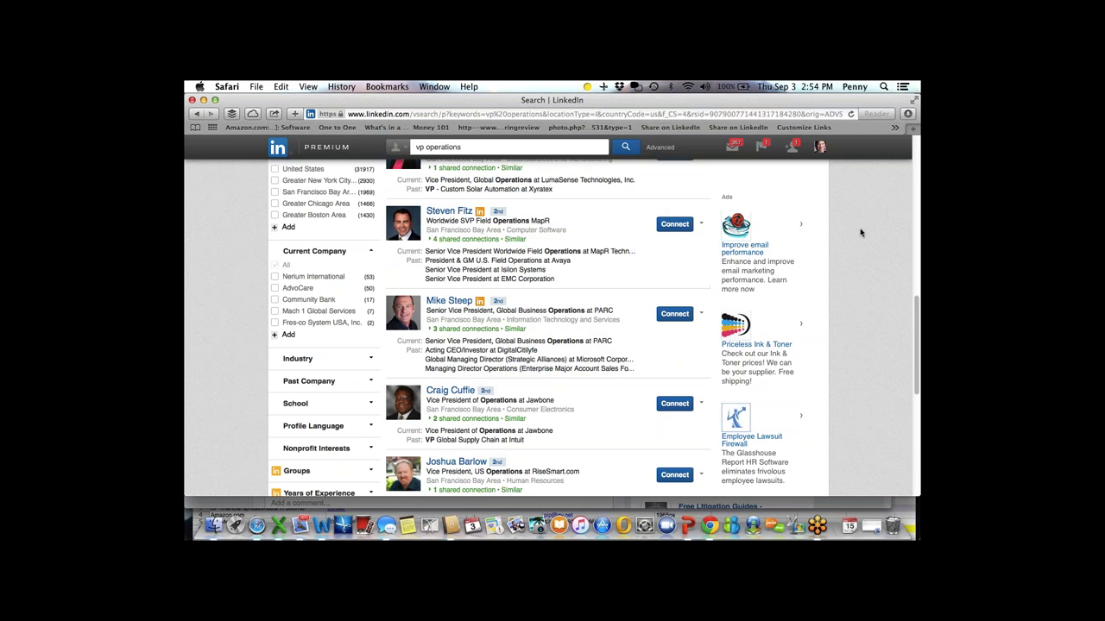
{"action": "scroll", "coordinate": [860, 231], "scroll_direction": "down", "scroll_amount": 5}
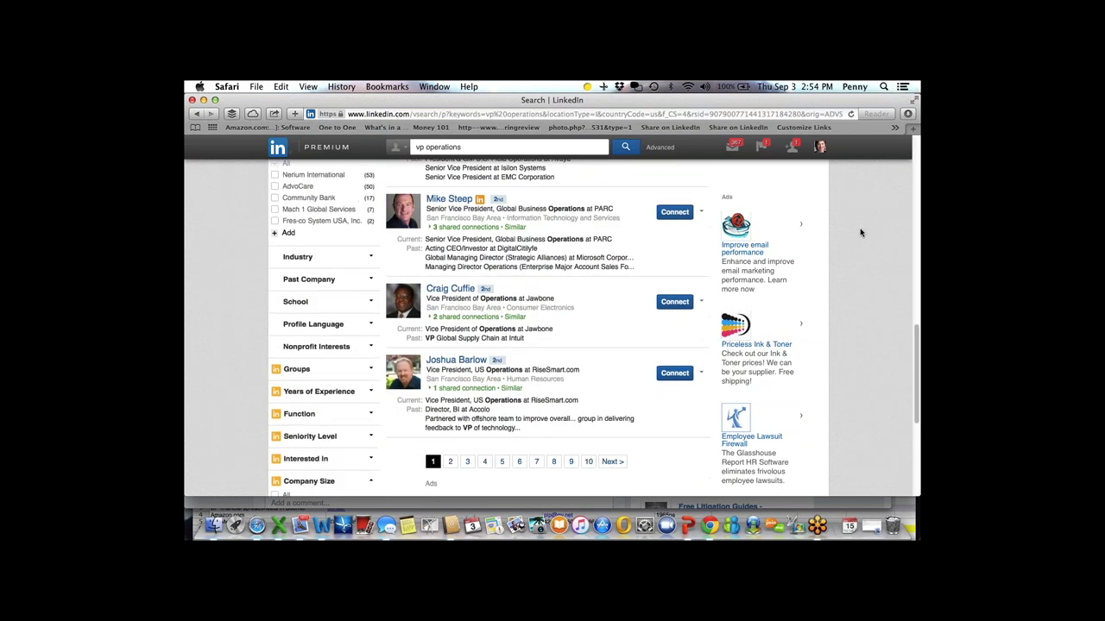
{"action": "scroll", "coordinate": [860, 231], "scroll_direction": "down", "scroll_amount": 3}
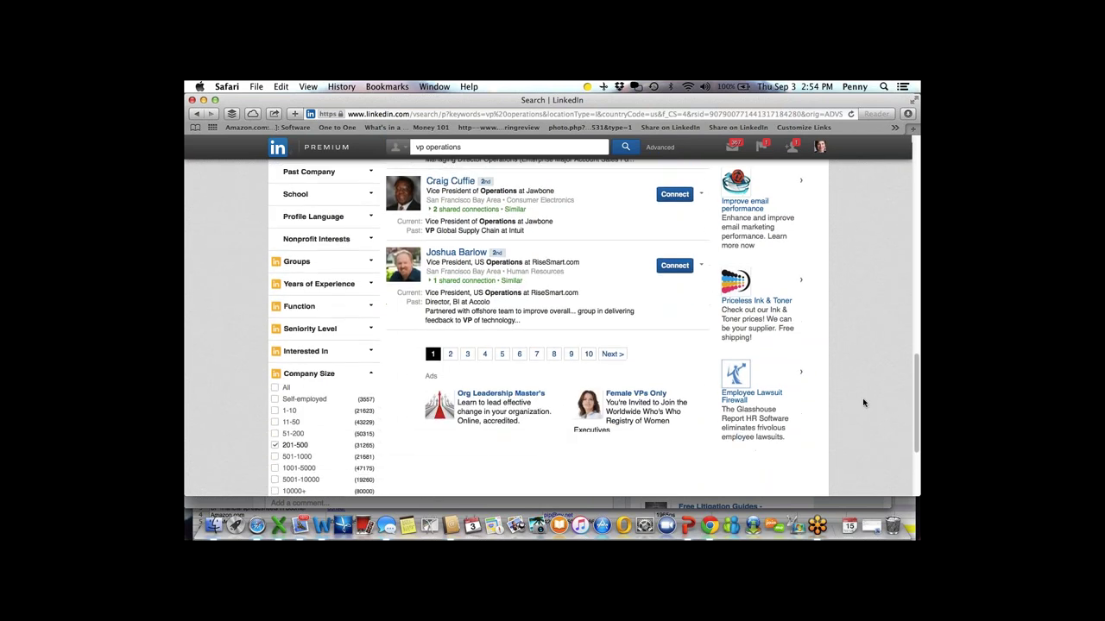
{"action": "scroll", "coordinate": [863, 403], "scroll_direction": "up", "scroll_amount": 15}
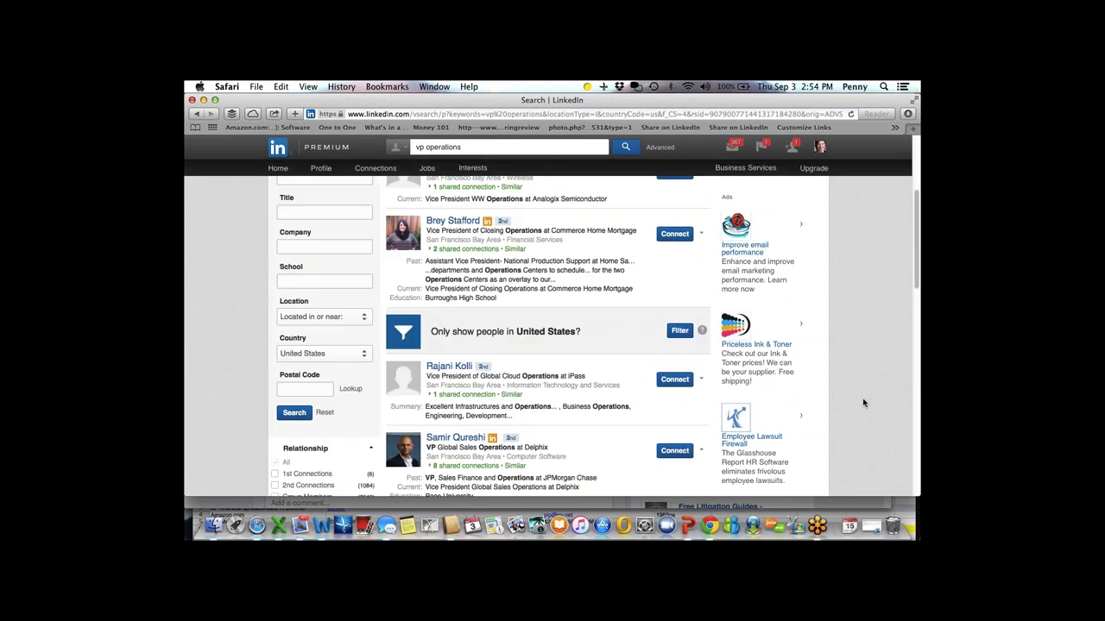
{"action": "scroll", "coordinate": [863, 403], "scroll_direction": "up", "scroll_amount": 4}
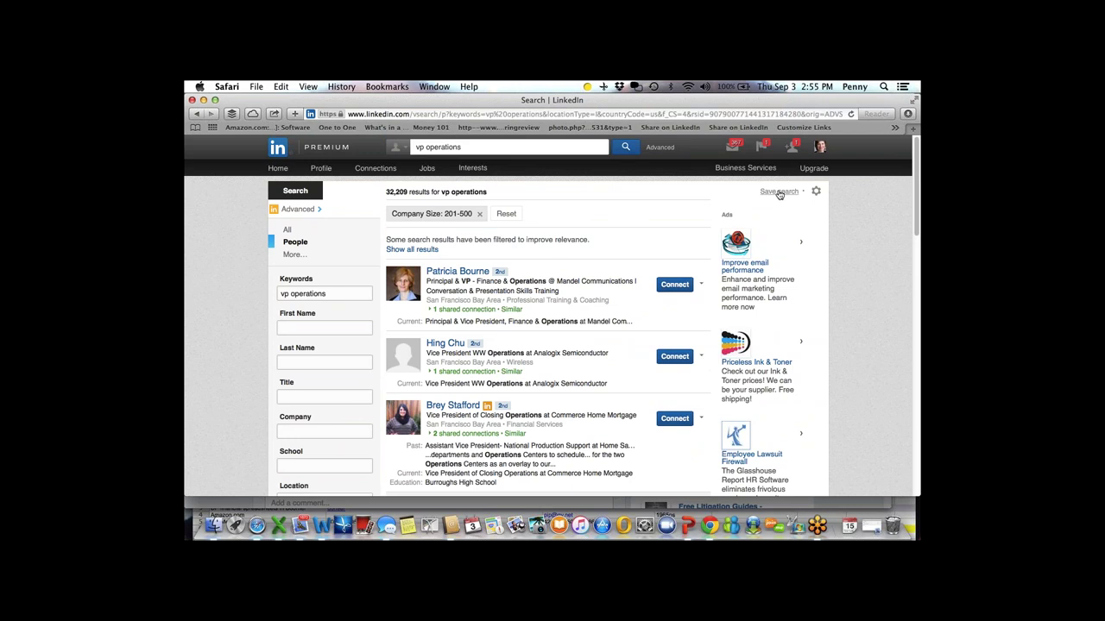
Step: Save the search under the title "vp operations" with a Weekly alert, and close the saved searches
{"action": "left_click", "coordinate": [780, 192]}
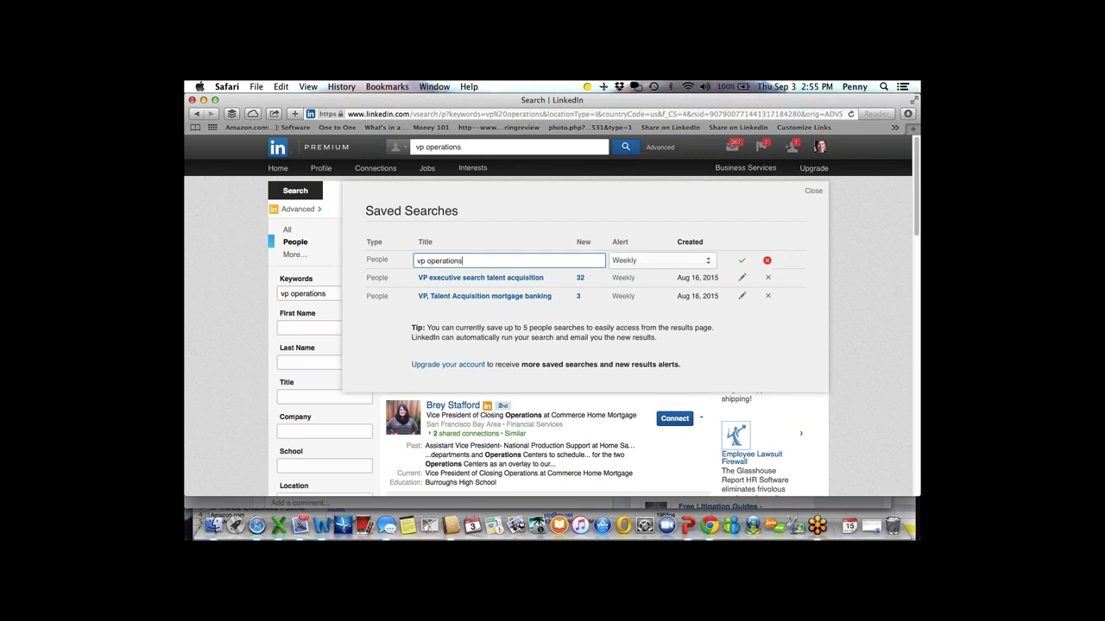
{"action": "left_click", "coordinate": [467, 263]}
{"action": "left_click", "coordinate": [709, 262]}
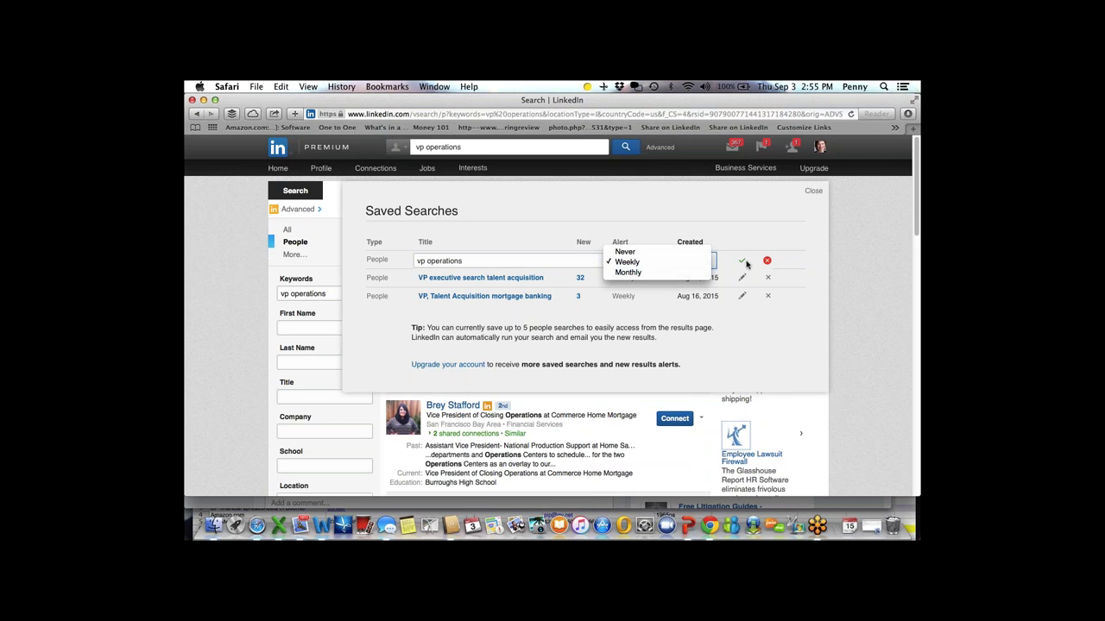
{"action": "left_click", "coordinate": [742, 263]}
{"action": "left_click", "coordinate": [741, 259]}
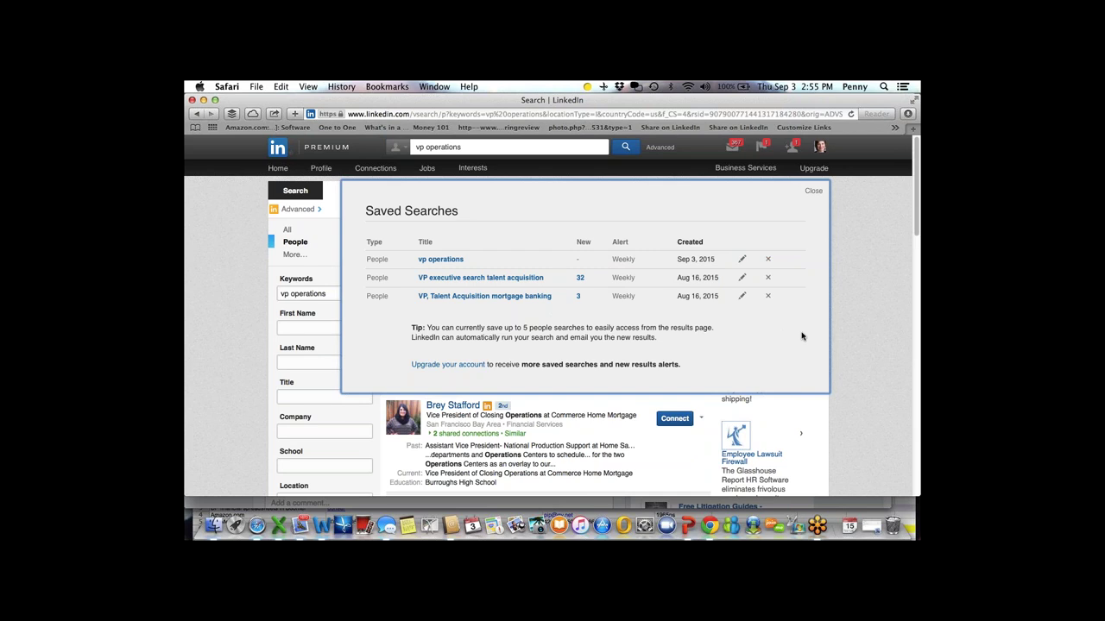
{"action": "left_click", "coordinate": [814, 192]}
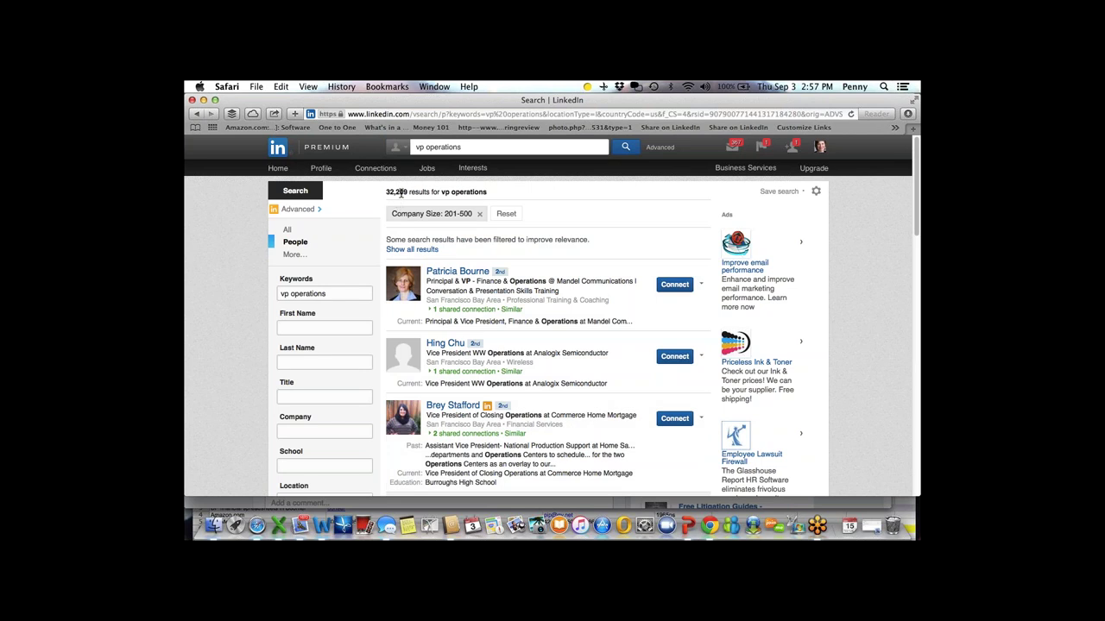
Step: Examine the filter categories available for refining the vp operations results, such as industry, groups, function and seniority level
{"action": "scroll", "coordinate": [377, 329], "scroll_direction": "down", "scroll_amount": 10}
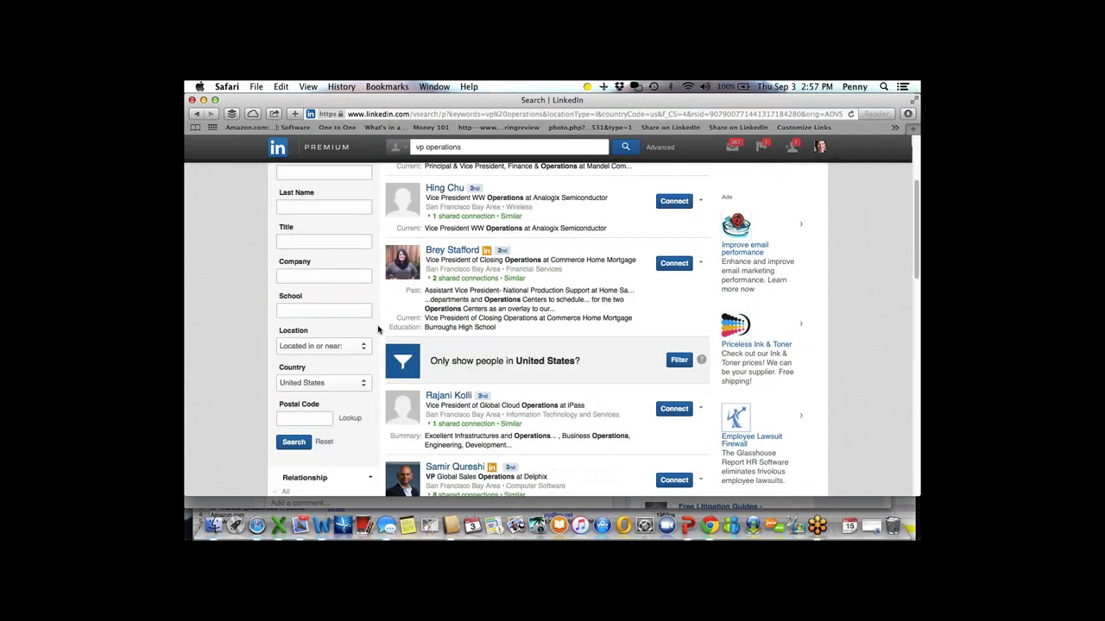
{"action": "scroll", "coordinate": [377, 329], "scroll_direction": "down", "scroll_amount": 3}
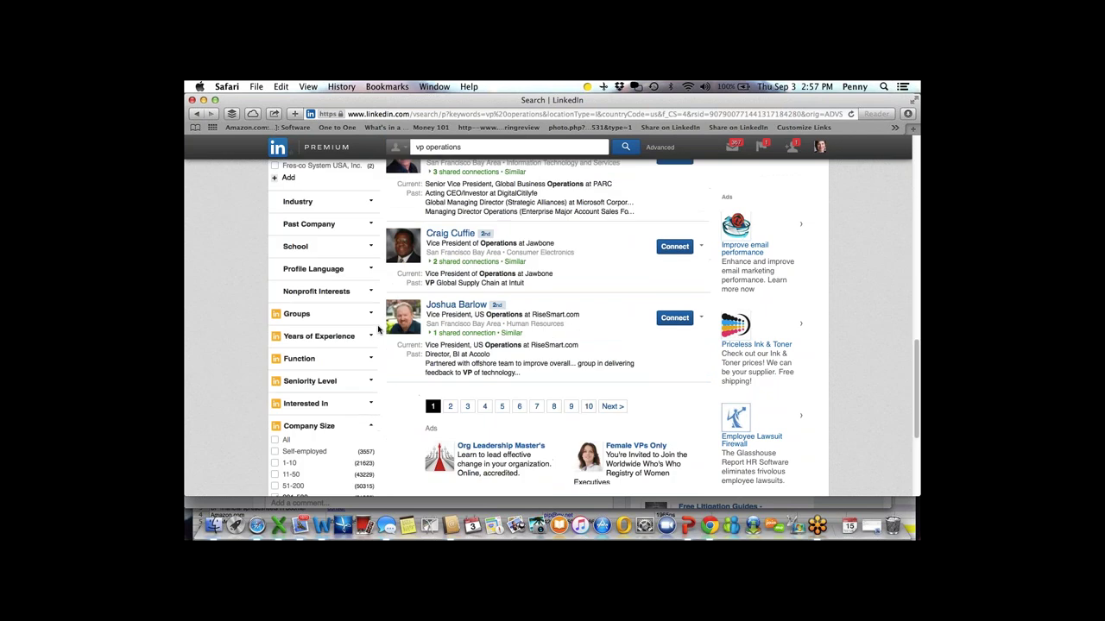
{"action": "scroll", "coordinate": [378, 329], "scroll_direction": "up", "scroll_amount": 2}
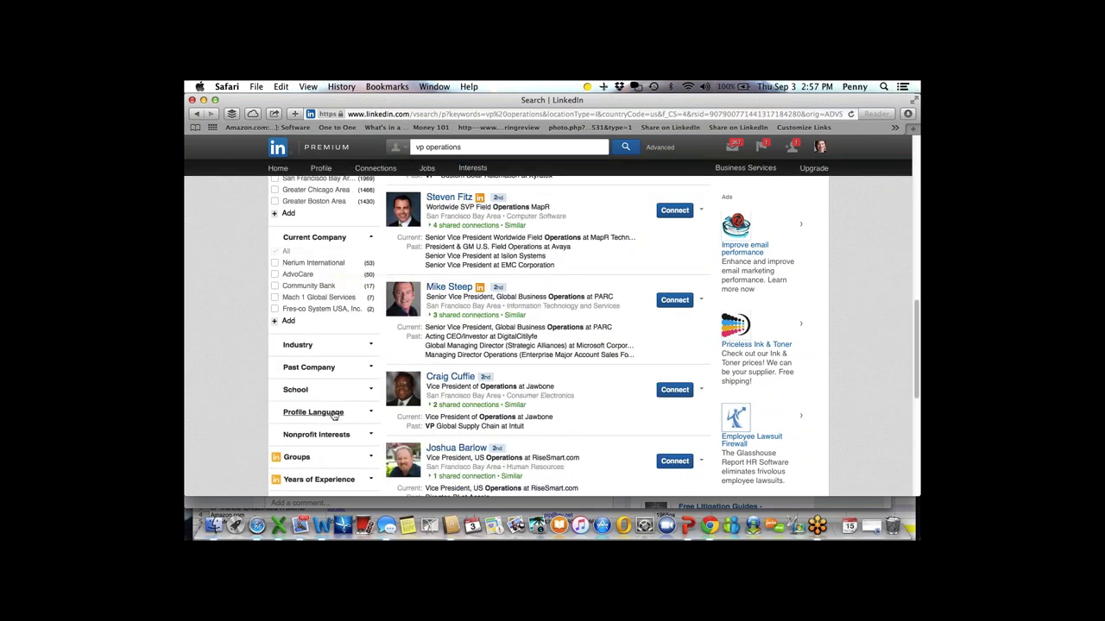
{"action": "scroll", "coordinate": [334, 415], "scroll_direction": "down", "scroll_amount": 1}
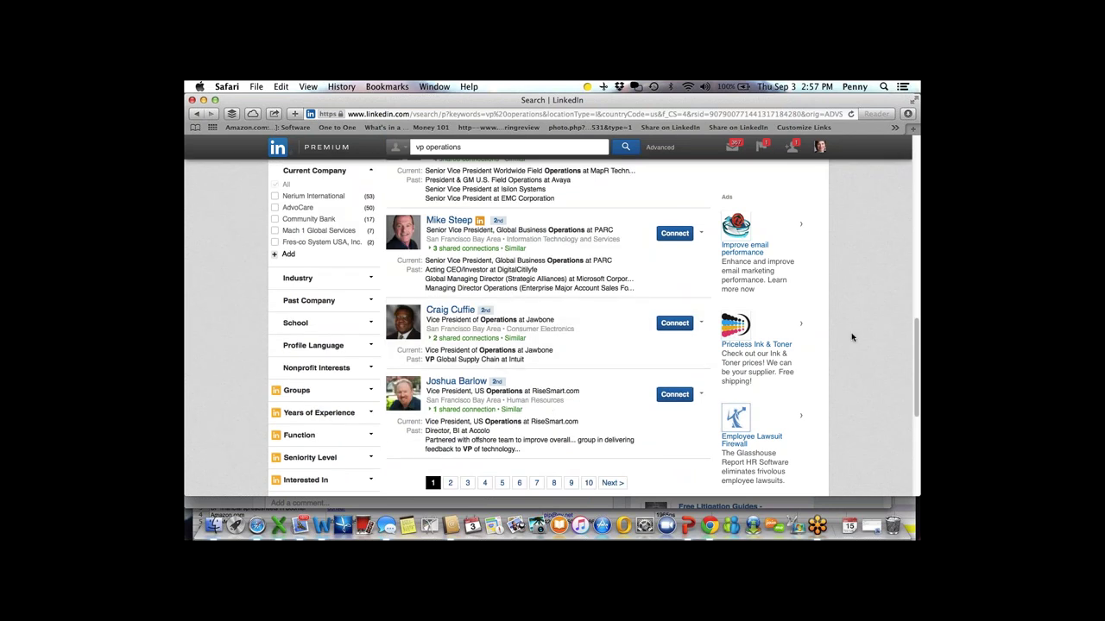
{"action": "scroll", "coordinate": [852, 337], "scroll_direction": "up", "scroll_amount": 5}
{"action": "scroll", "coordinate": [851, 337], "scroll_direction": "up", "scroll_amount": 5}
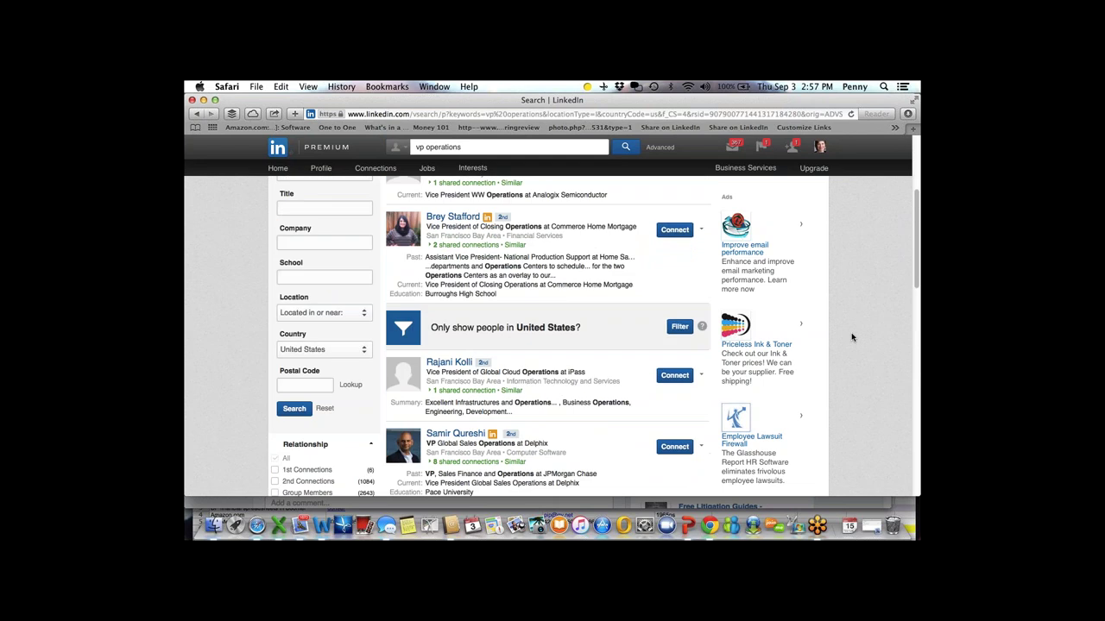
{"action": "scroll", "coordinate": [852, 338], "scroll_direction": "up", "scroll_amount": 1}
{"action": "scroll", "coordinate": [852, 338], "scroll_direction": "up", "scroll_amount": 2}
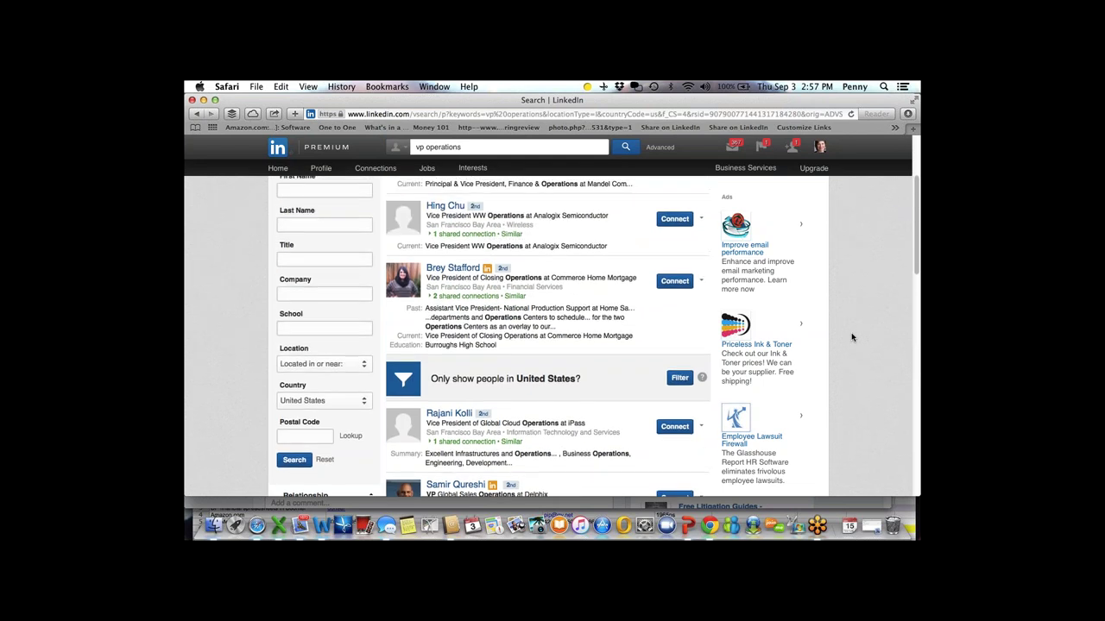
{"action": "scroll", "coordinate": [852, 337], "scroll_direction": "up", "scroll_amount": 2}
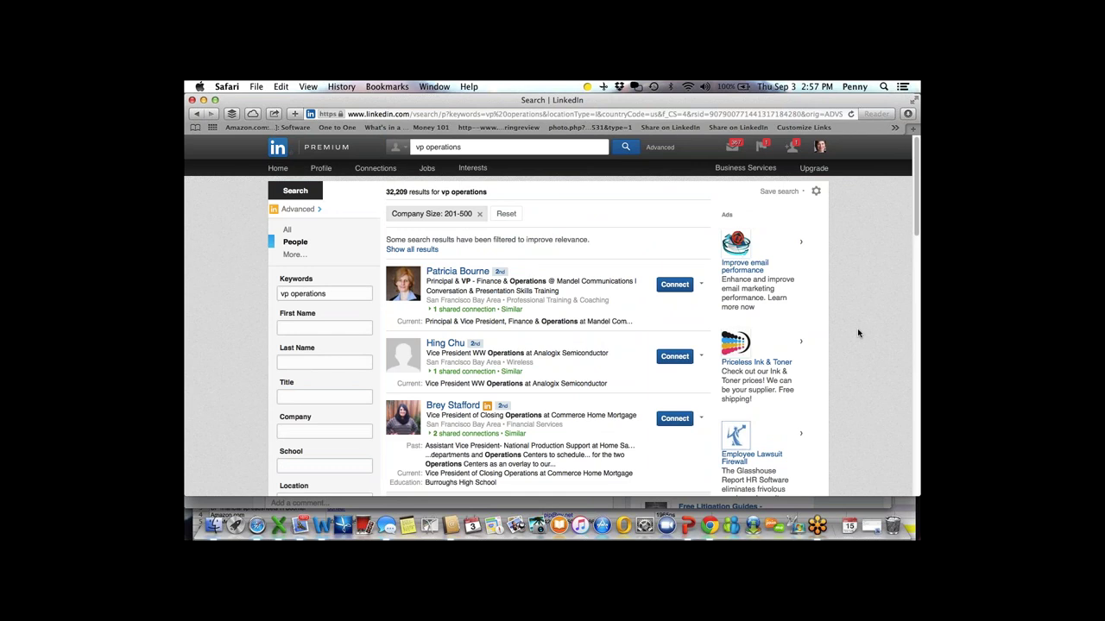
Step: Open the page showing who has viewed your profile and look through the recent viewers and their job titles
{"action": "mouse_move", "coordinate": [330, 171]}
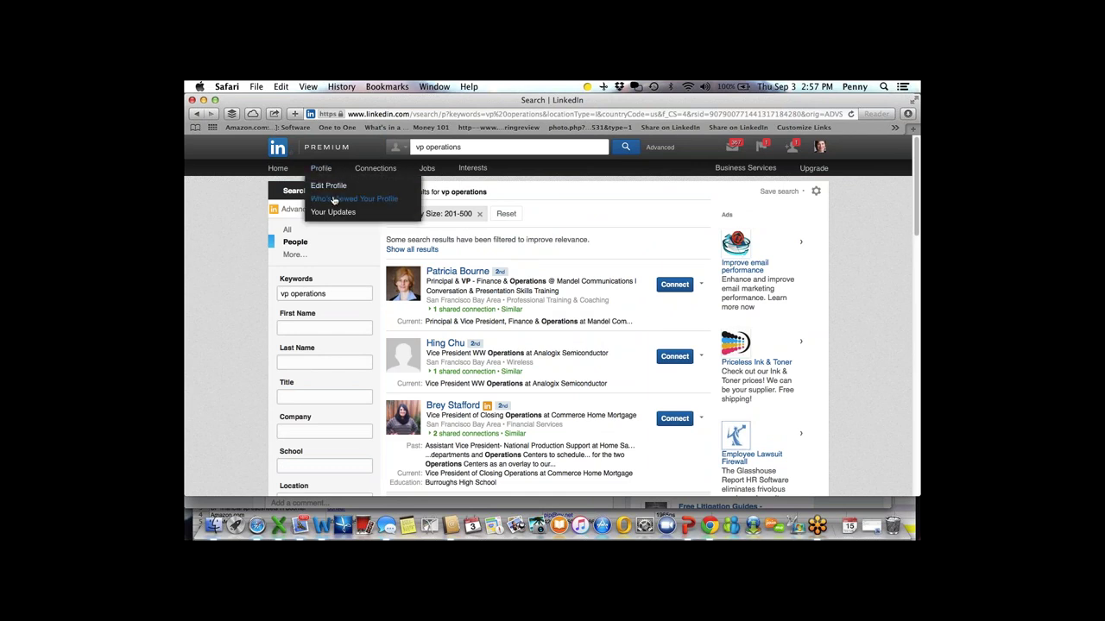
{"action": "left_click", "coordinate": [333, 200]}
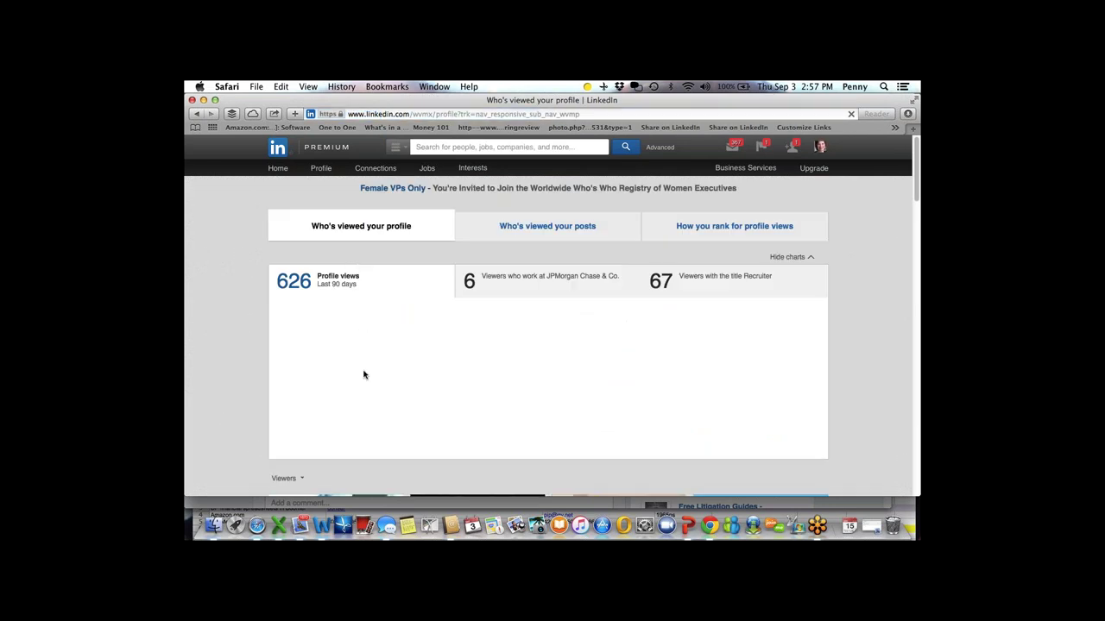
{"action": "scroll", "coordinate": [364, 375], "scroll_direction": "down", "scroll_amount": 5}
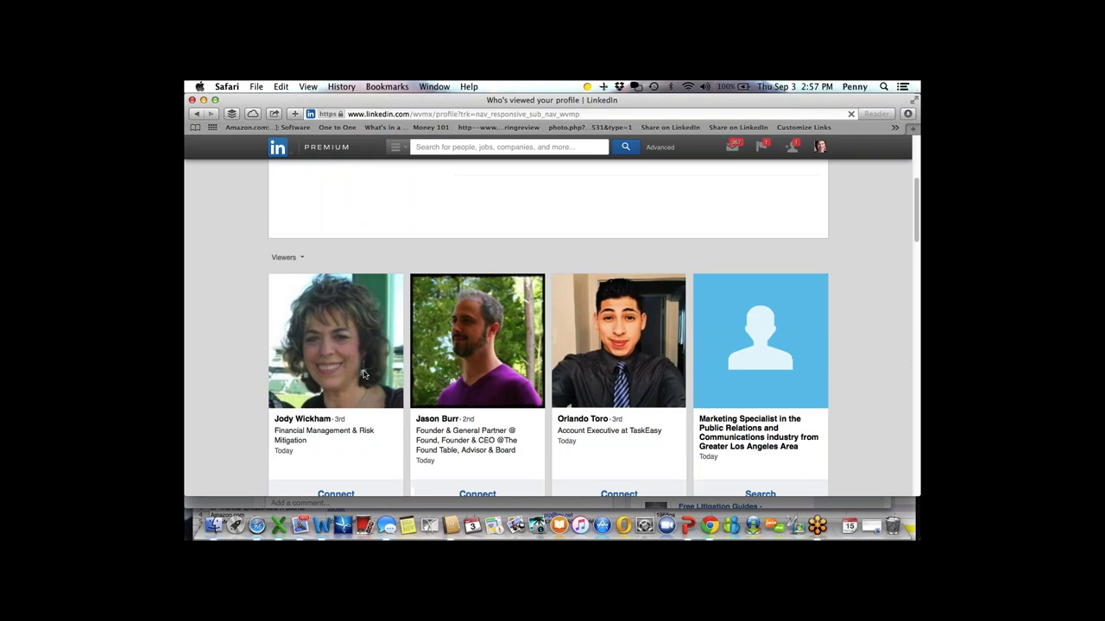
{"action": "scroll", "coordinate": [364, 375], "scroll_direction": "down", "scroll_amount": 3}
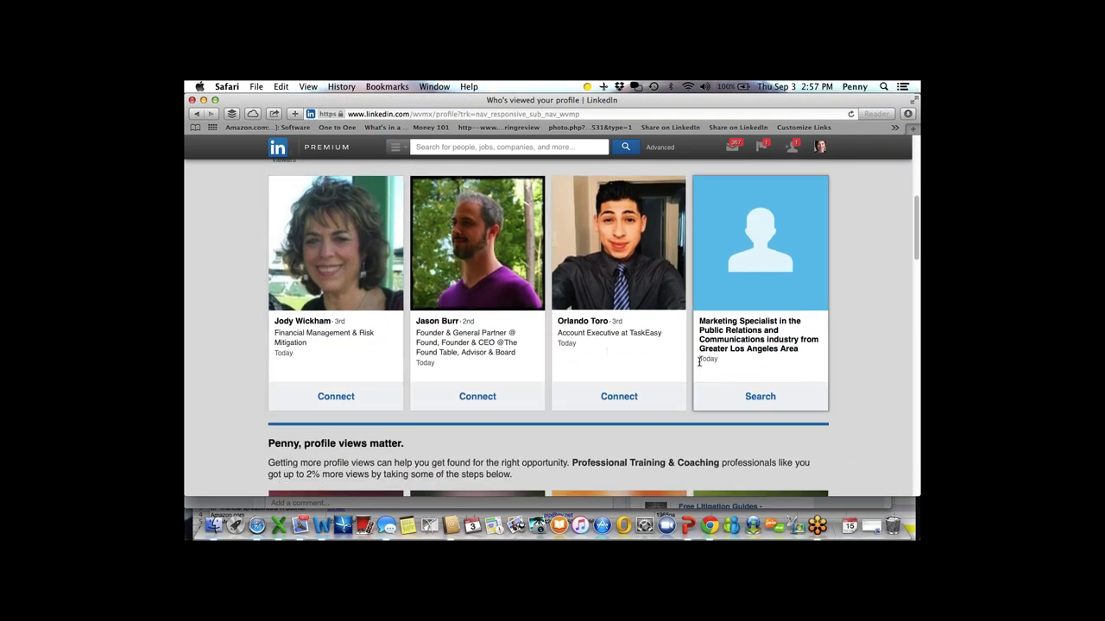
{"action": "scroll", "coordinate": [699, 363], "scroll_direction": "down", "scroll_amount": 3}
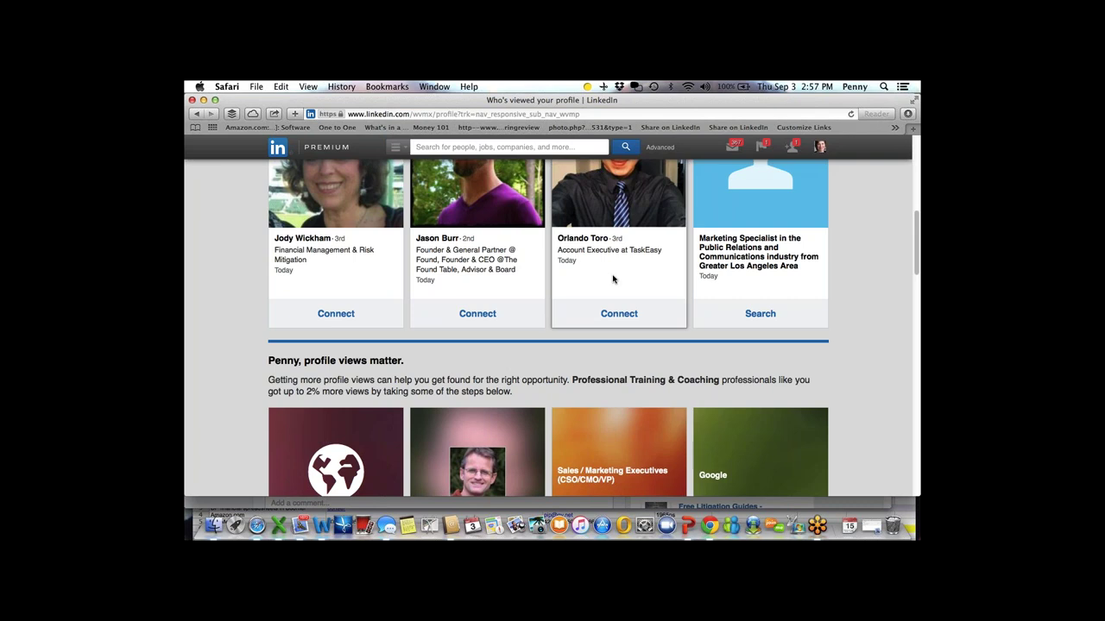
{"action": "scroll", "coordinate": [613, 279], "scroll_direction": "down", "scroll_amount": 3}
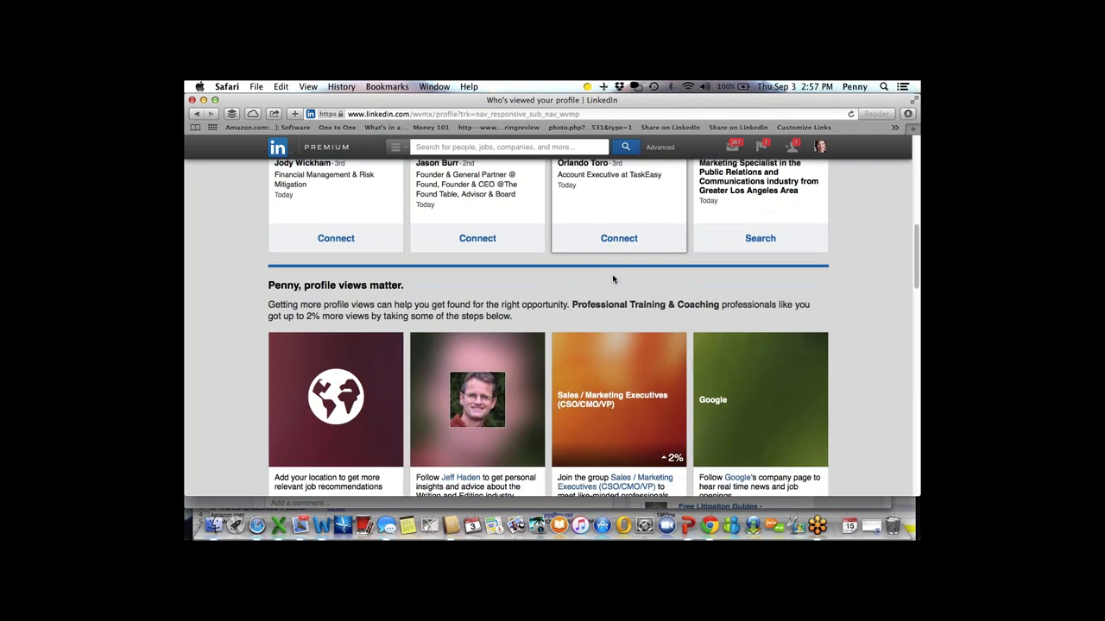
{"action": "scroll", "coordinate": [613, 279], "scroll_direction": "down", "scroll_amount": 5}
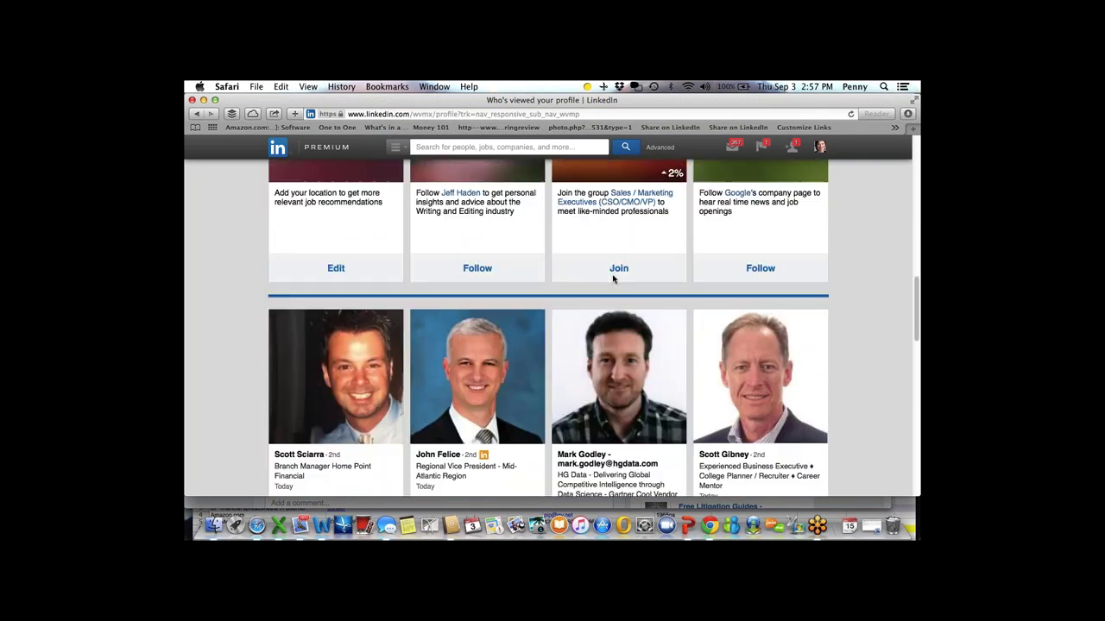
{"action": "scroll", "coordinate": [612, 283], "scroll_direction": "down", "scroll_amount": 2}
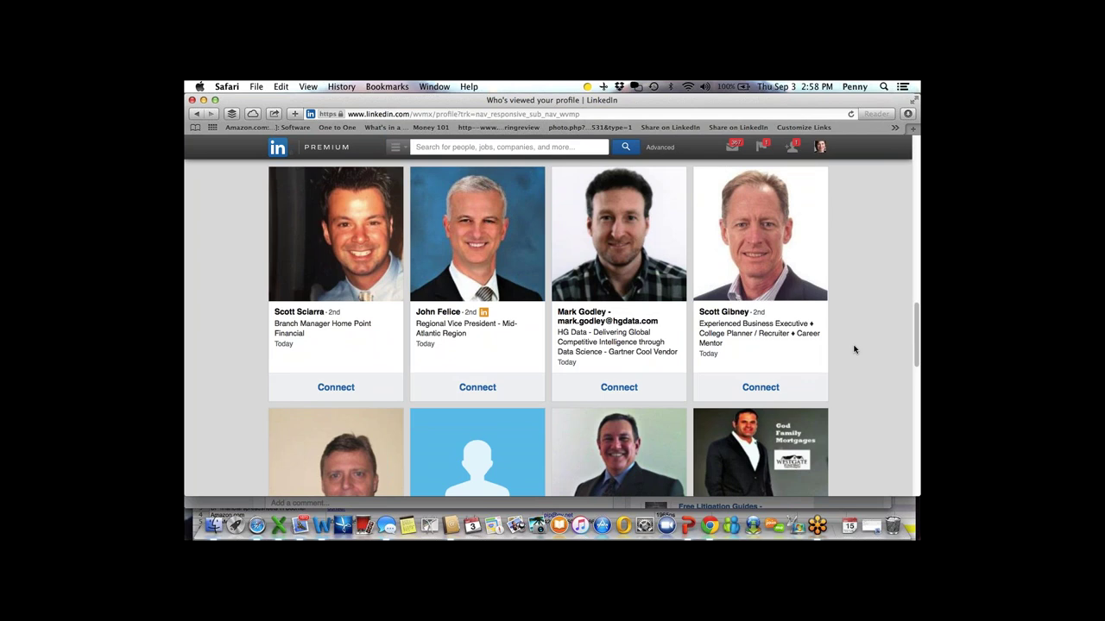
{"action": "scroll", "coordinate": [854, 350], "scroll_direction": "down", "scroll_amount": 2}
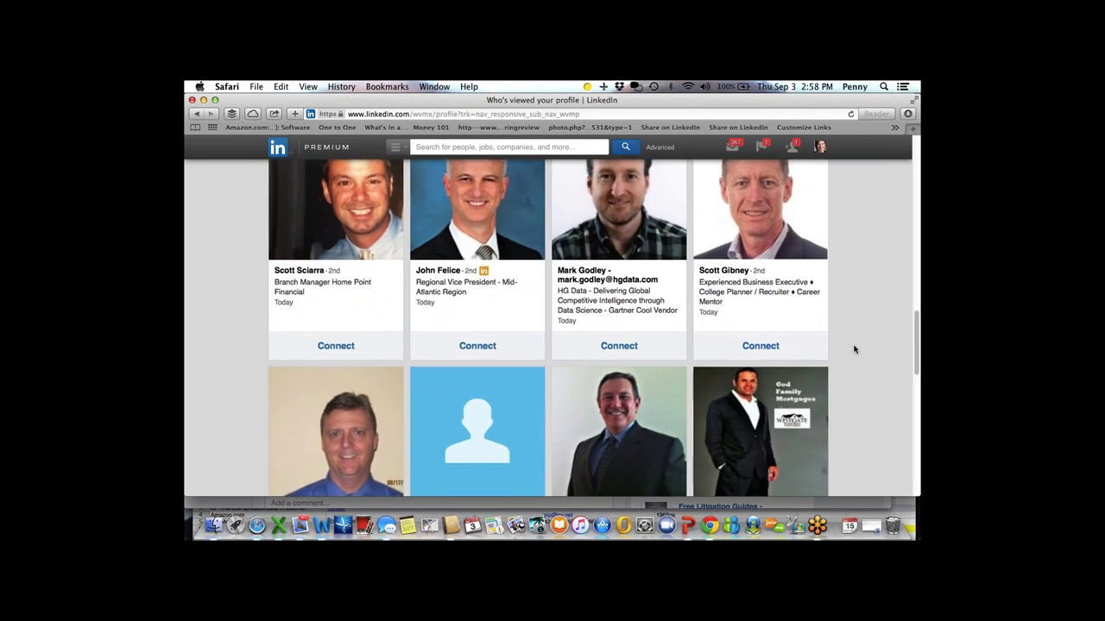
{"action": "scroll", "coordinate": [854, 350], "scroll_direction": "down", "scroll_amount": 1}
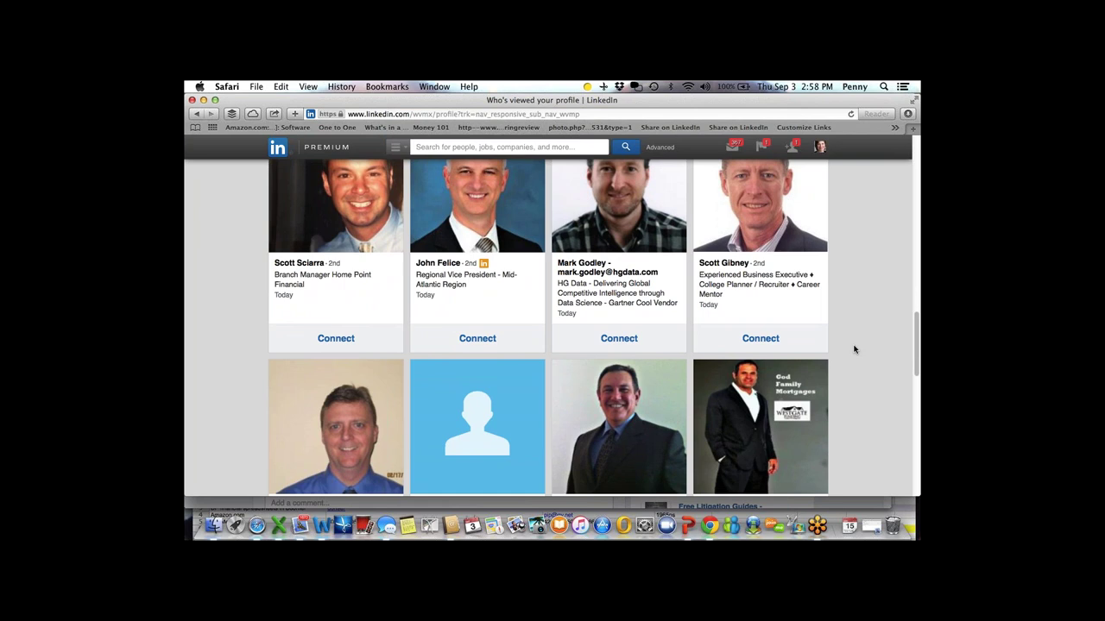
{"action": "scroll", "coordinate": [854, 349], "scroll_direction": "down", "scroll_amount": 5}
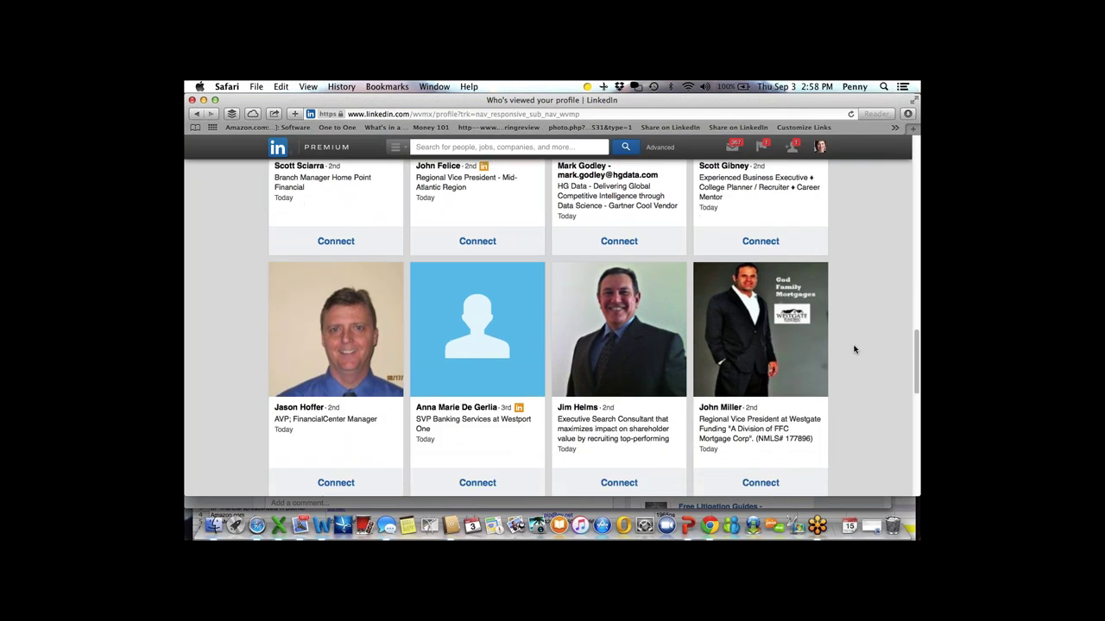
{"action": "scroll", "coordinate": [855, 349], "scroll_direction": "down", "scroll_amount": 3}
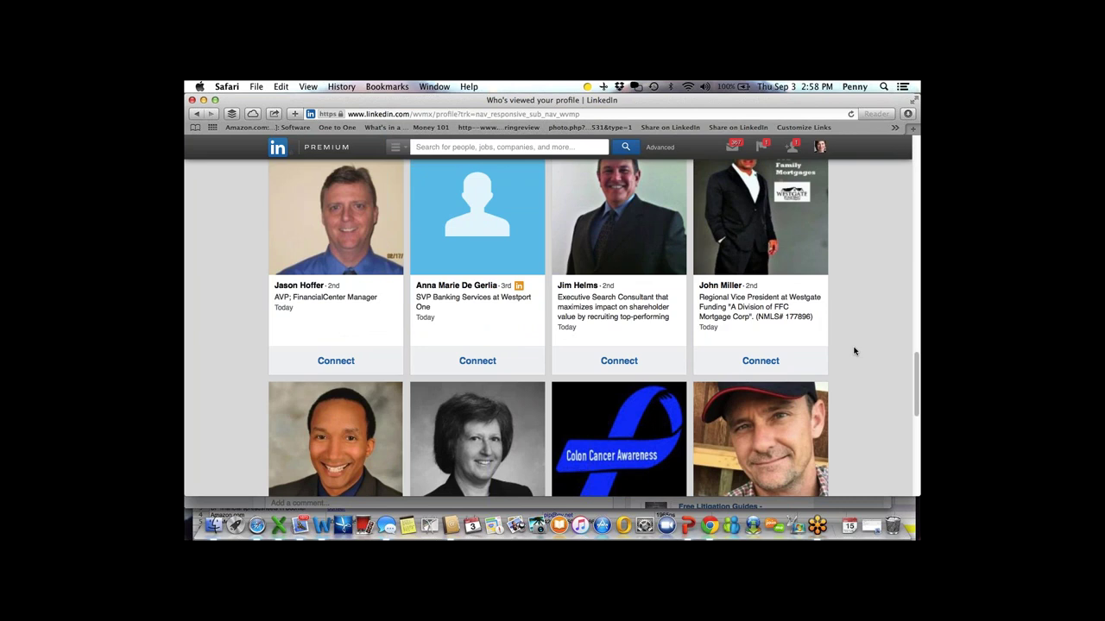
Step: Look back over the recent profile viewers and the profile views chart for the last 90 days
{"action": "scroll", "coordinate": [854, 351], "scroll_direction": "up", "scroll_amount": 1}
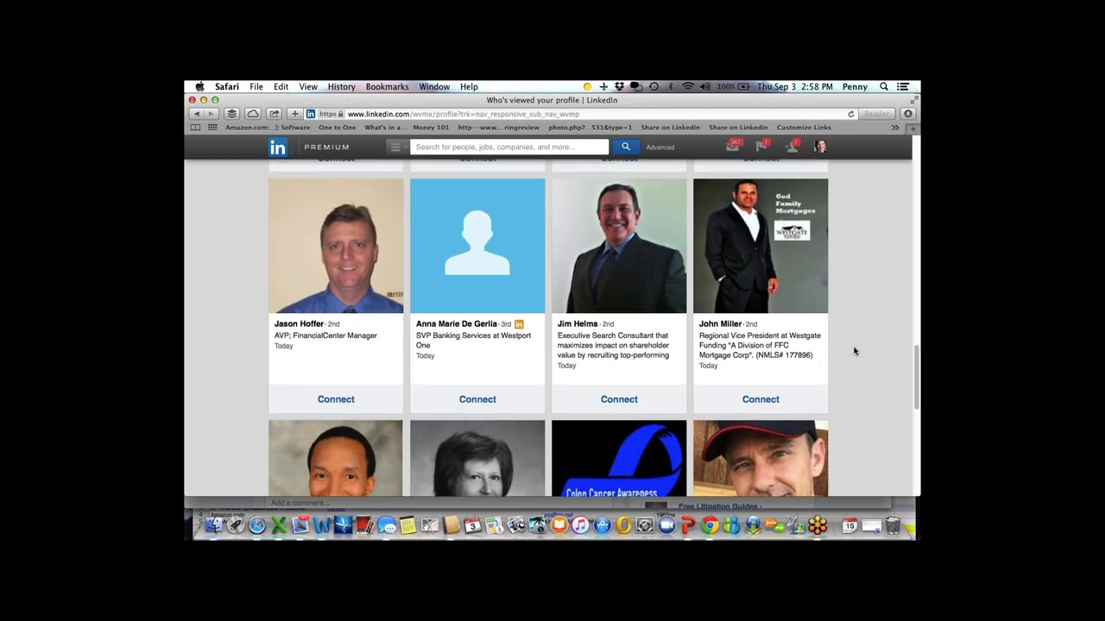
{"action": "scroll", "coordinate": [854, 350], "scroll_direction": "up", "scroll_amount": 1}
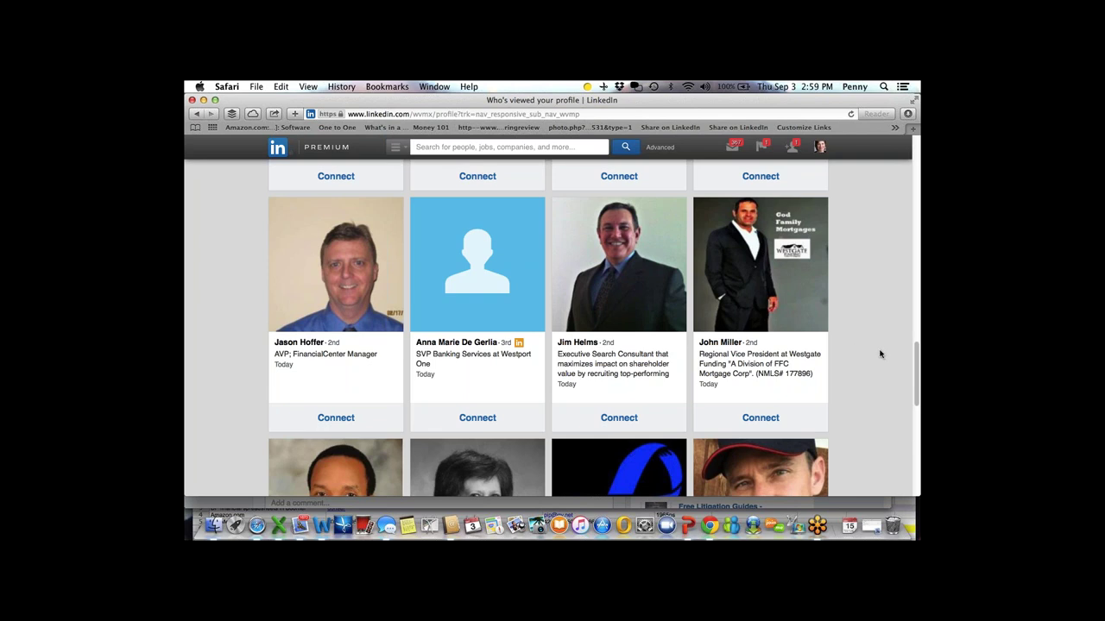
{"action": "scroll", "coordinate": [873, 327], "scroll_direction": "up", "scroll_amount": 10}
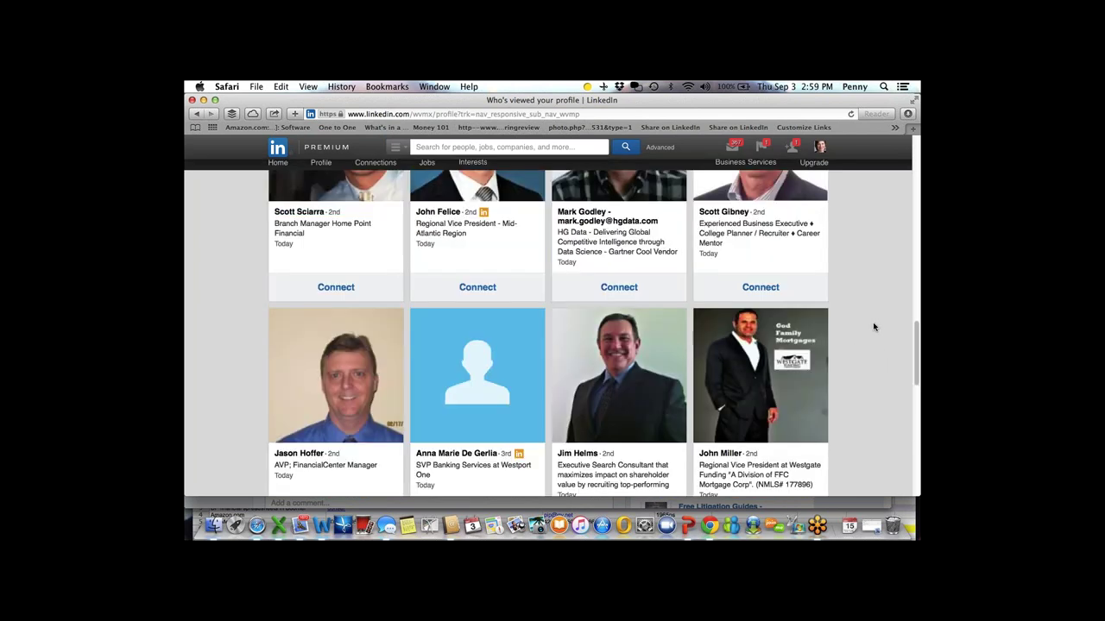
{"action": "scroll", "coordinate": [873, 327], "scroll_direction": "up", "scroll_amount": 10}
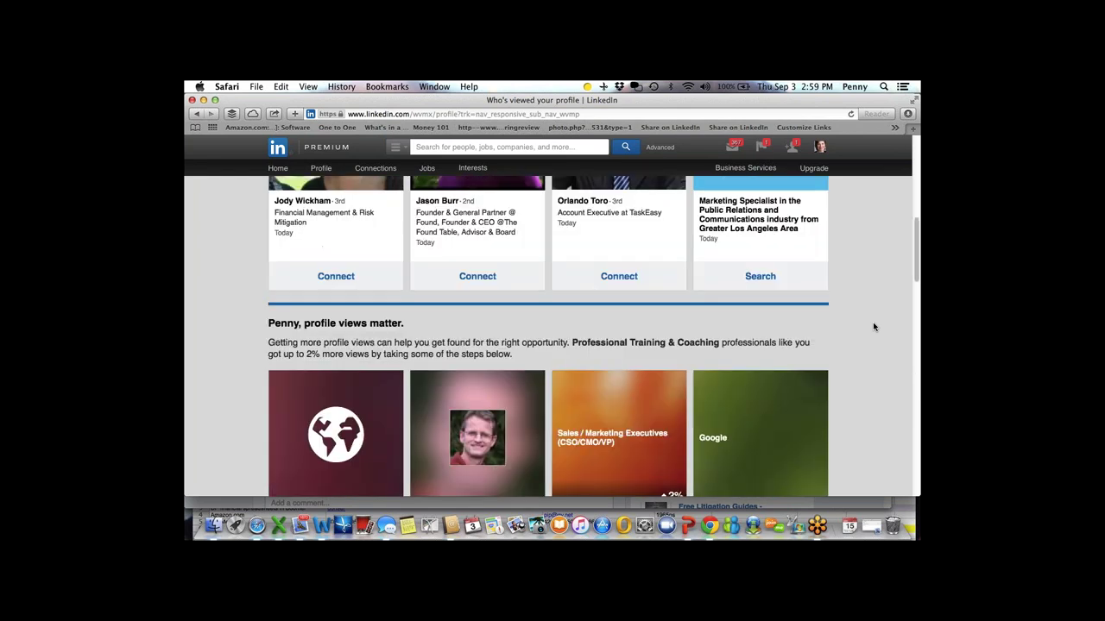
{"action": "scroll", "coordinate": [873, 327], "scroll_direction": "up", "scroll_amount": 5}
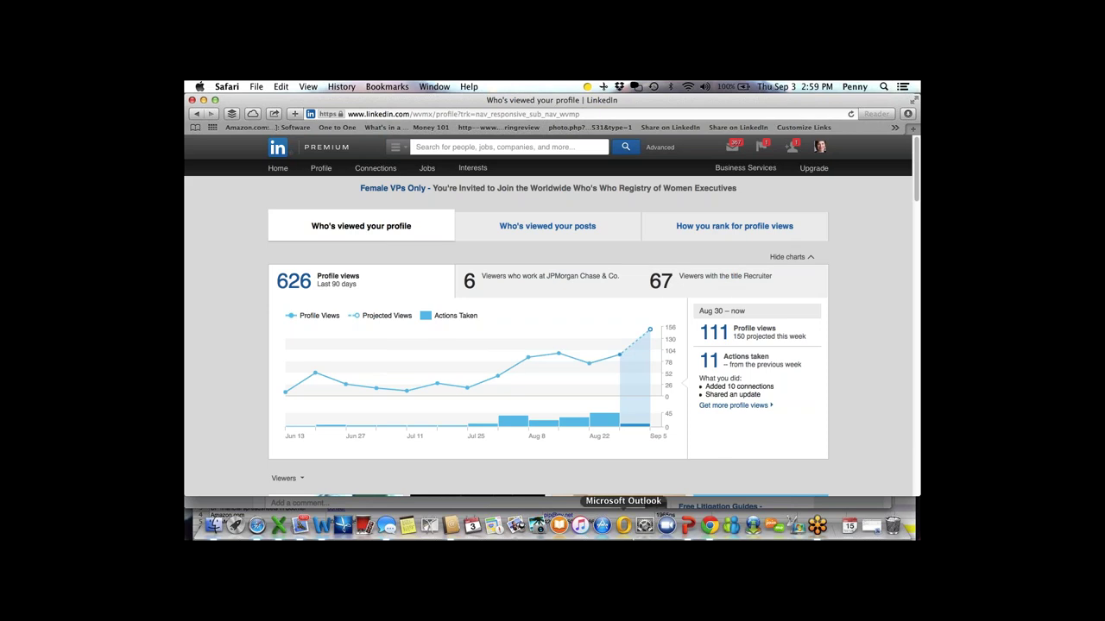
Step: Switch to the SearchQuant dashboard in Chrome and look through its client software status and campaign list
{"action": "left_click", "coordinate": [709, 525]}
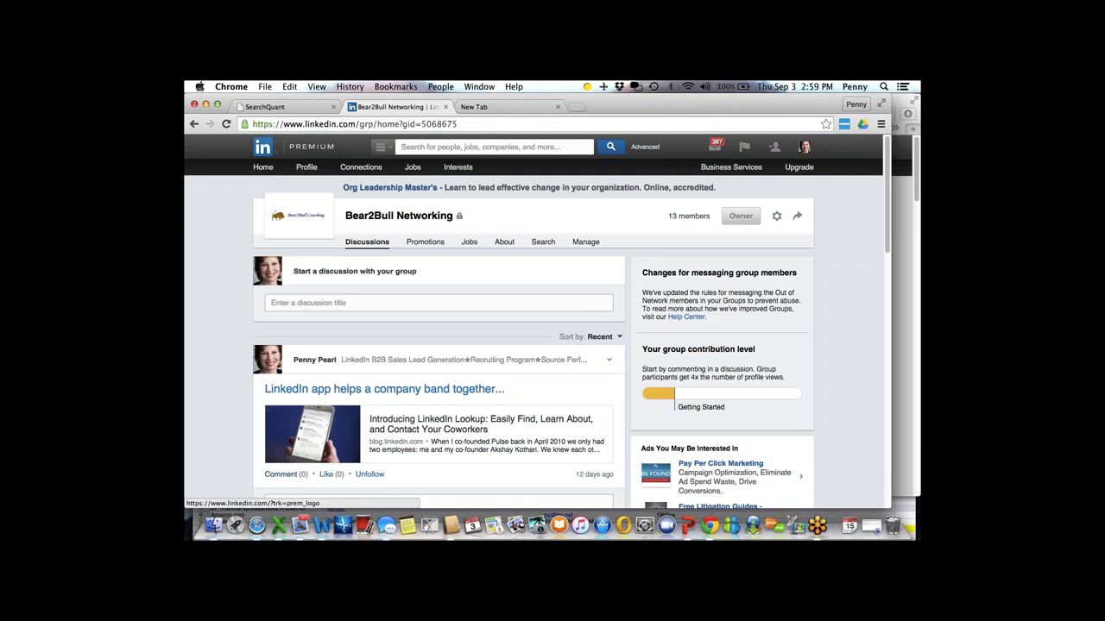
{"action": "left_click", "coordinate": [286, 107]}
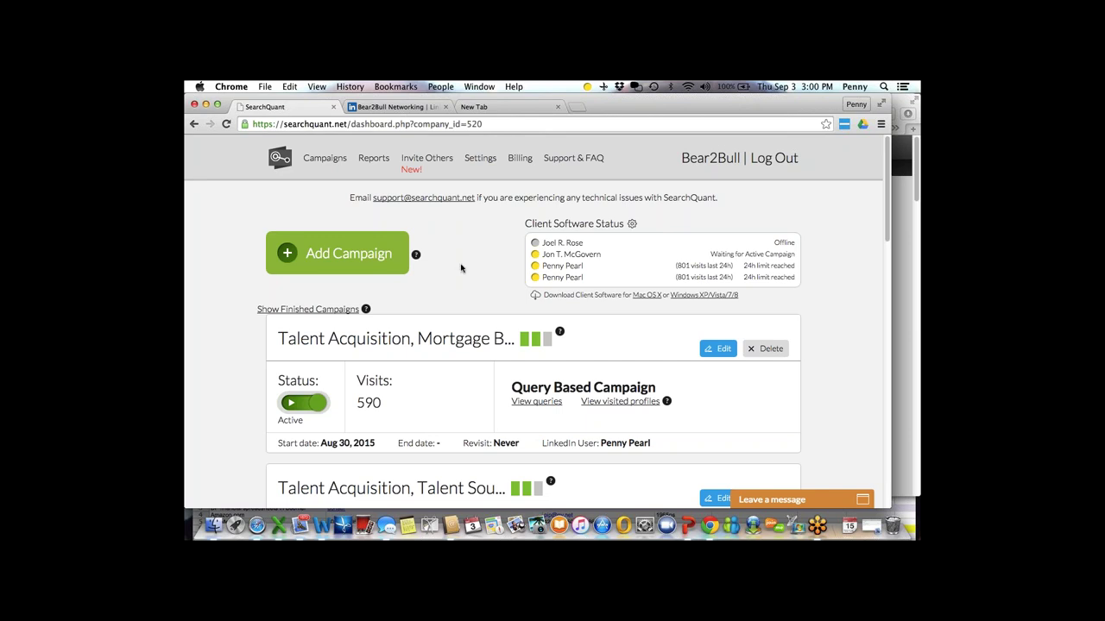
{"action": "scroll", "coordinate": [461, 268], "scroll_direction": "down", "scroll_amount": 3}
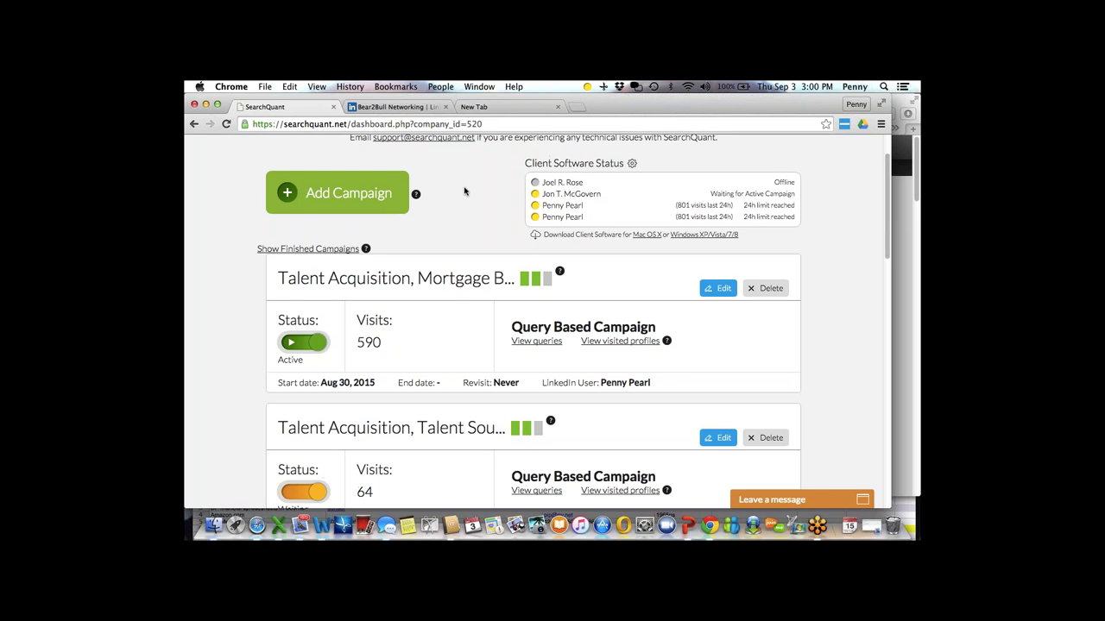
{"action": "scroll", "coordinate": [465, 190], "scroll_direction": "up", "scroll_amount": 2}
{"action": "scroll", "coordinate": [464, 191], "scroll_direction": "up", "scroll_amount": 2}
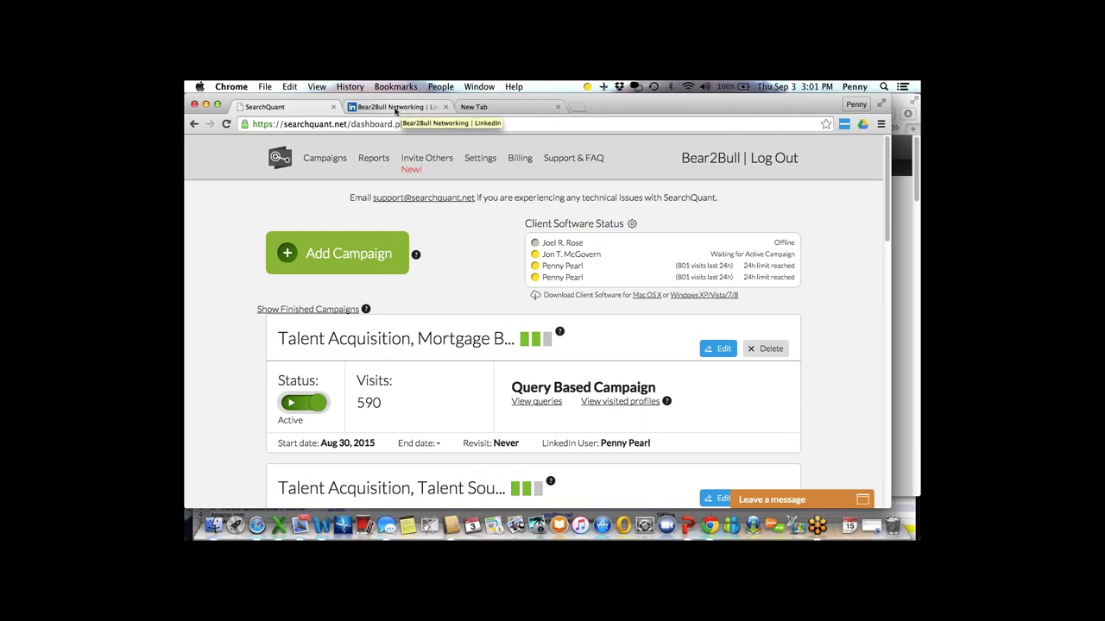
Step: Switch to Safari, go back to the vp operations search results and copy the page's URL
{"action": "left_click", "coordinate": [258, 524]}
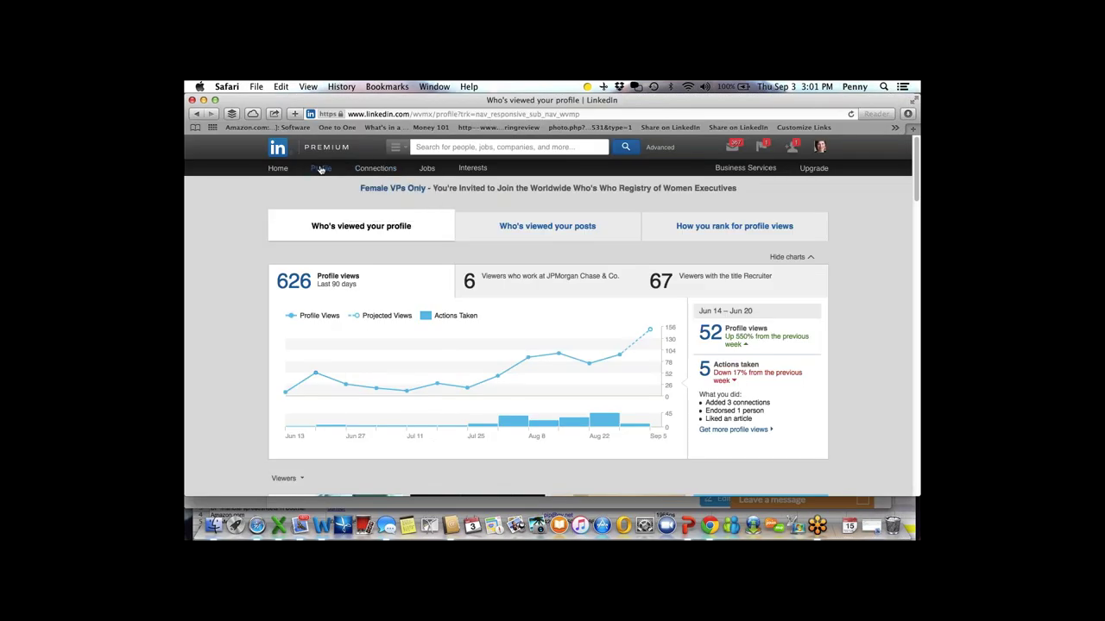
{"action": "left_click", "coordinate": [197, 115]}
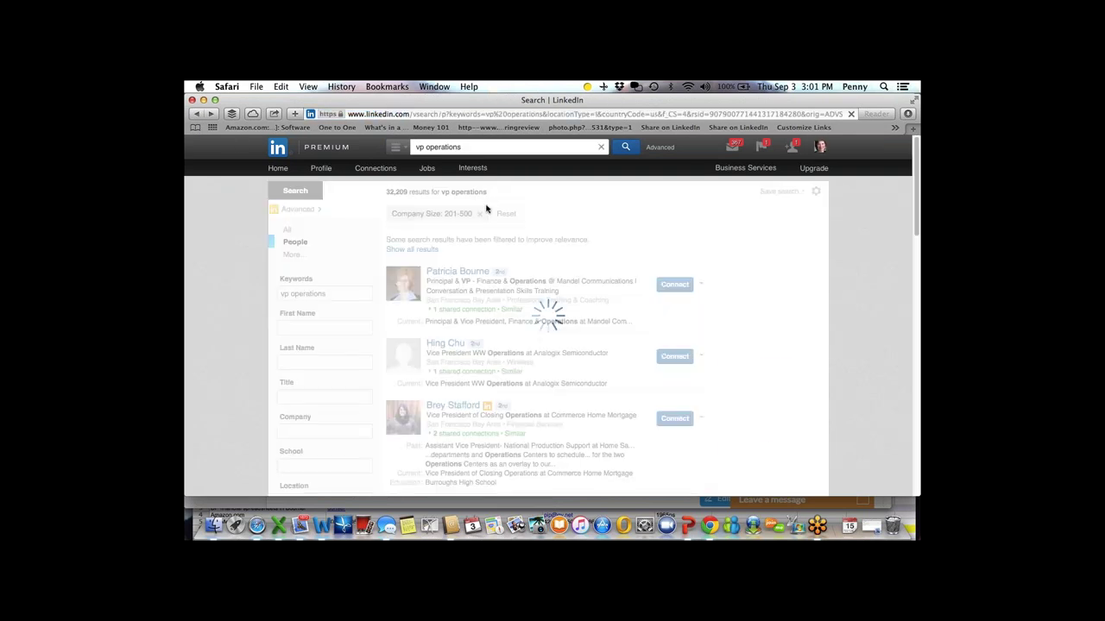
{"action": "left_click", "coordinate": [497, 113]}
{"action": "key", "text": "super+c"}
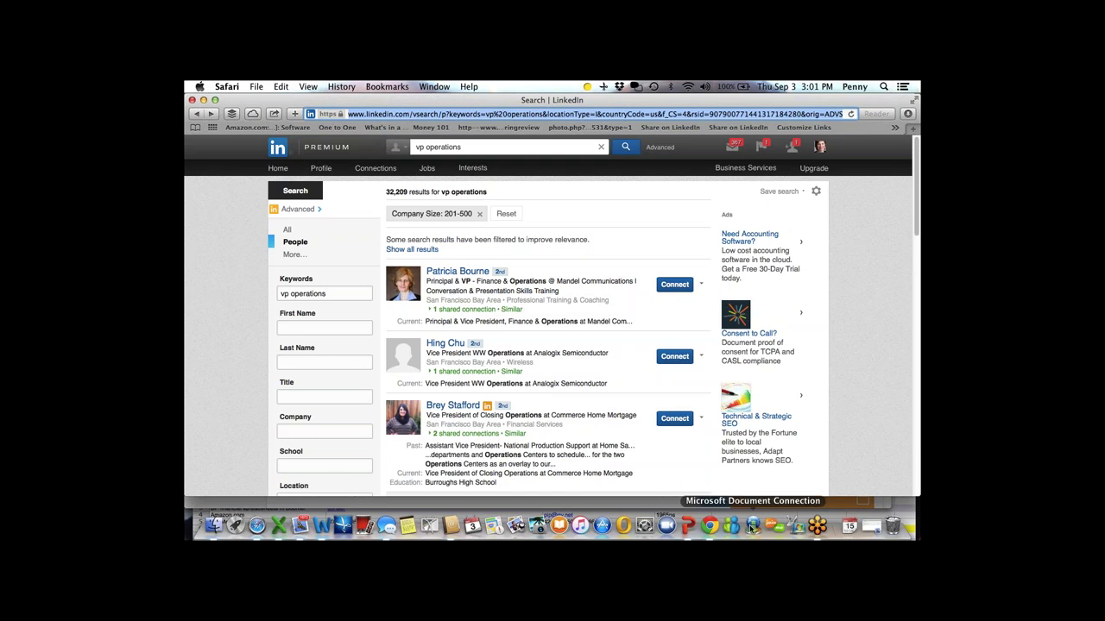
Step: In SearchQuant in Chrome, start a new campaign named "vp operation" and assign it to the account owner's LinkedIn user
{"action": "left_click", "coordinate": [710, 527]}
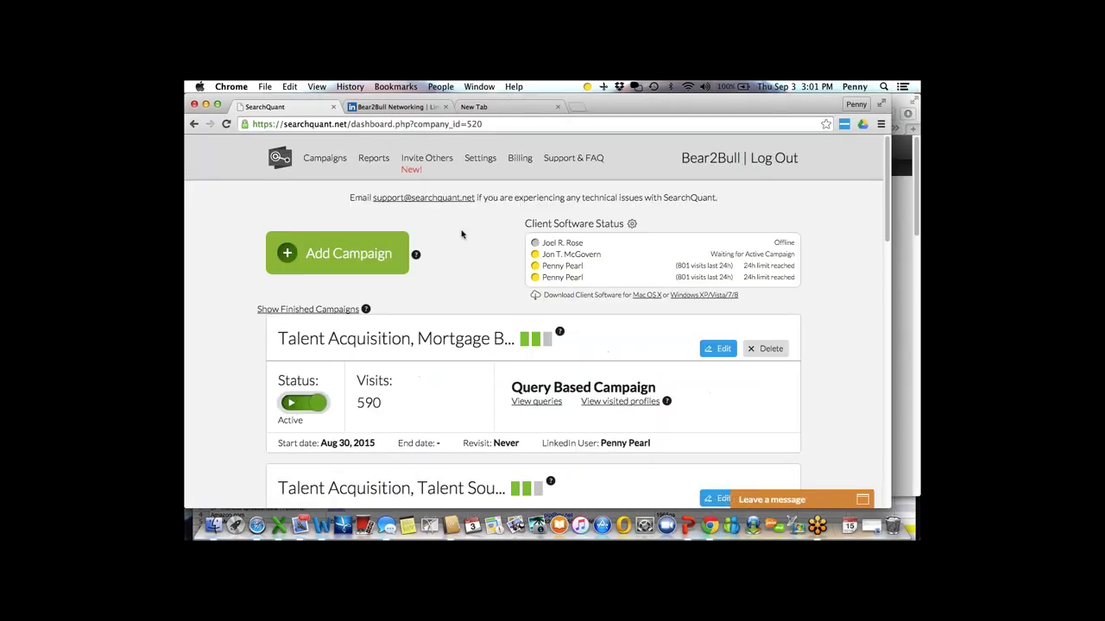
{"action": "left_click", "coordinate": [352, 255]}
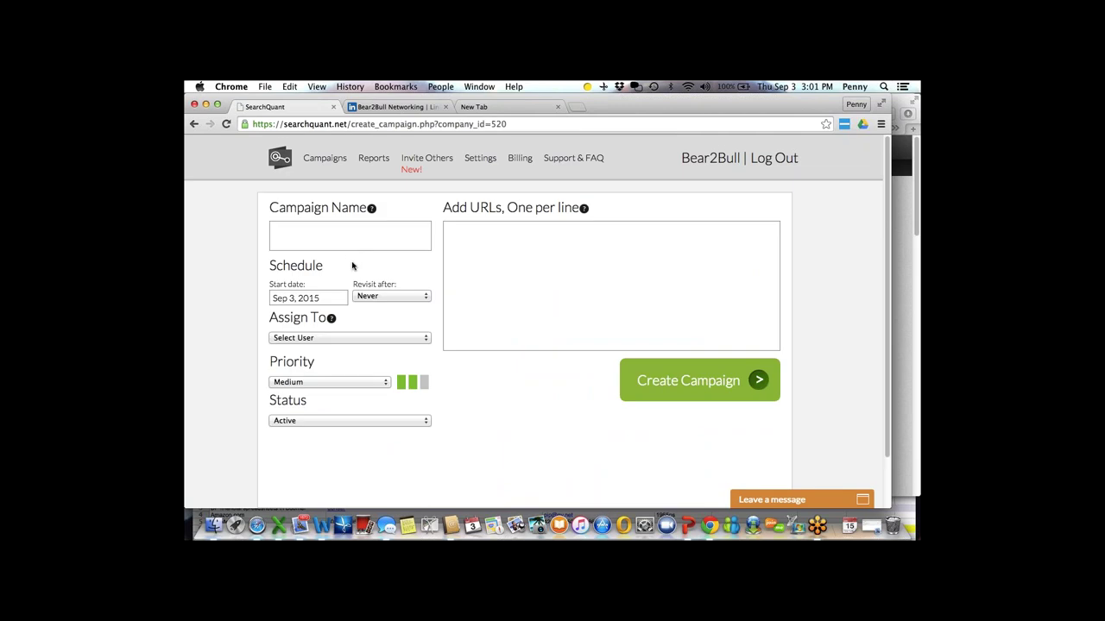
{"action": "scroll", "coordinate": [341, 277], "scroll_direction": "down", "scroll_amount": 2}
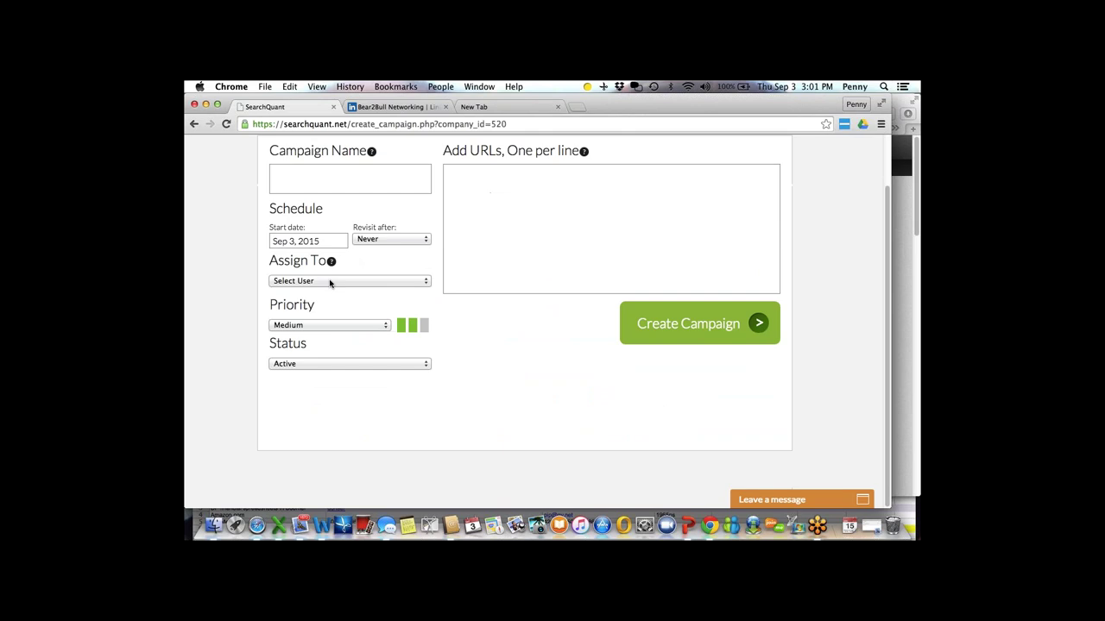
{"action": "left_click", "coordinate": [286, 174]}
{"action": "type", "text": "vp"}
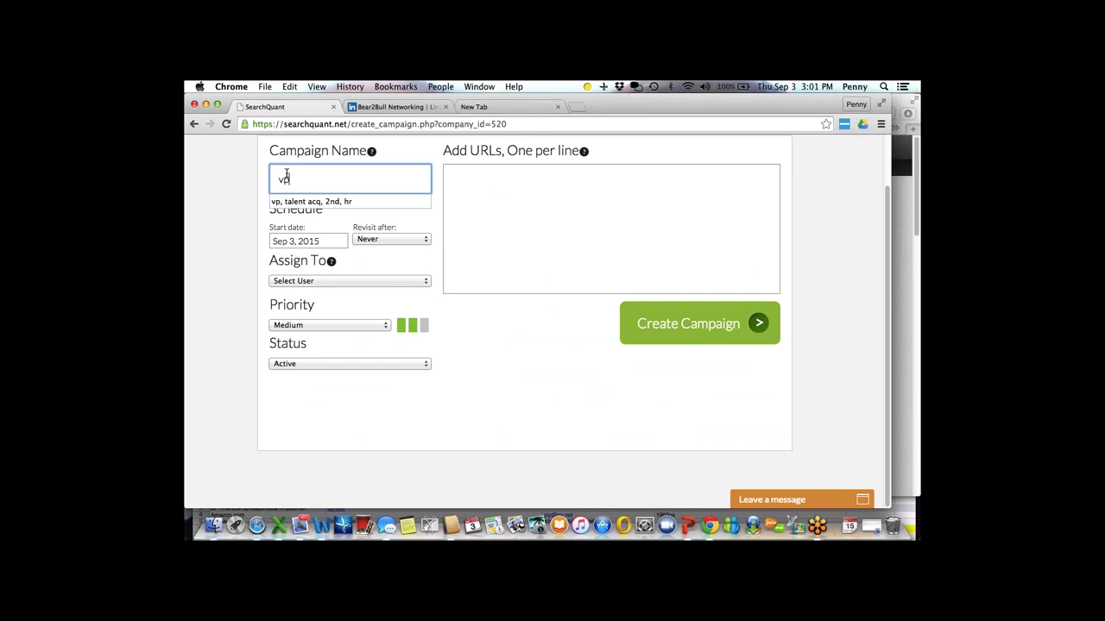
{"action": "type", "text": " operation"}
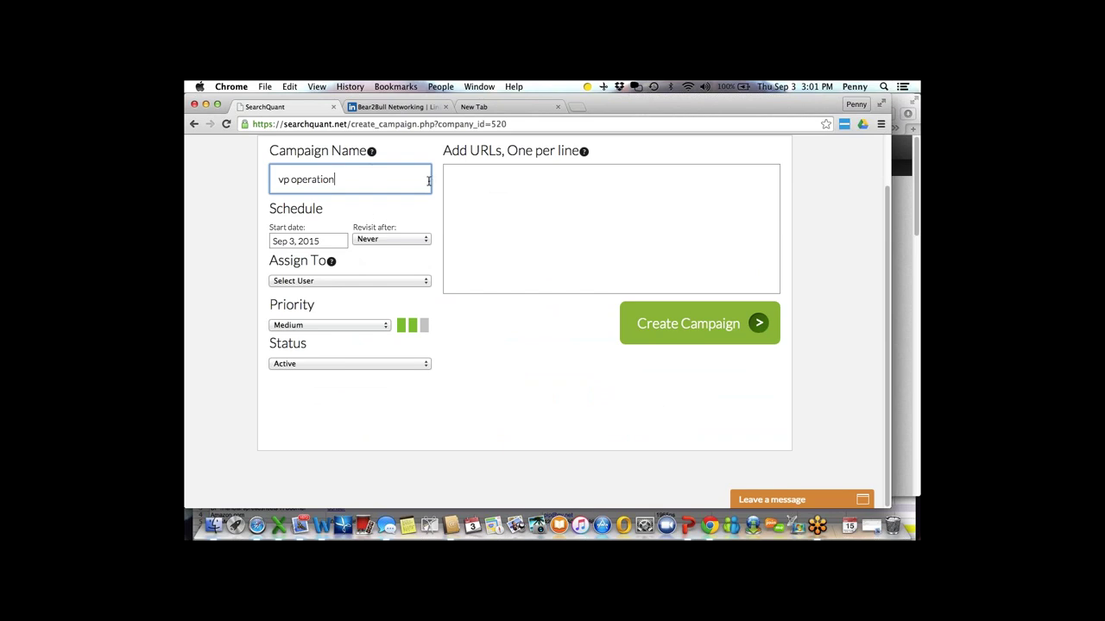
{"action": "left_click", "coordinate": [423, 281]}
{"action": "left_click", "coordinate": [383, 313]}
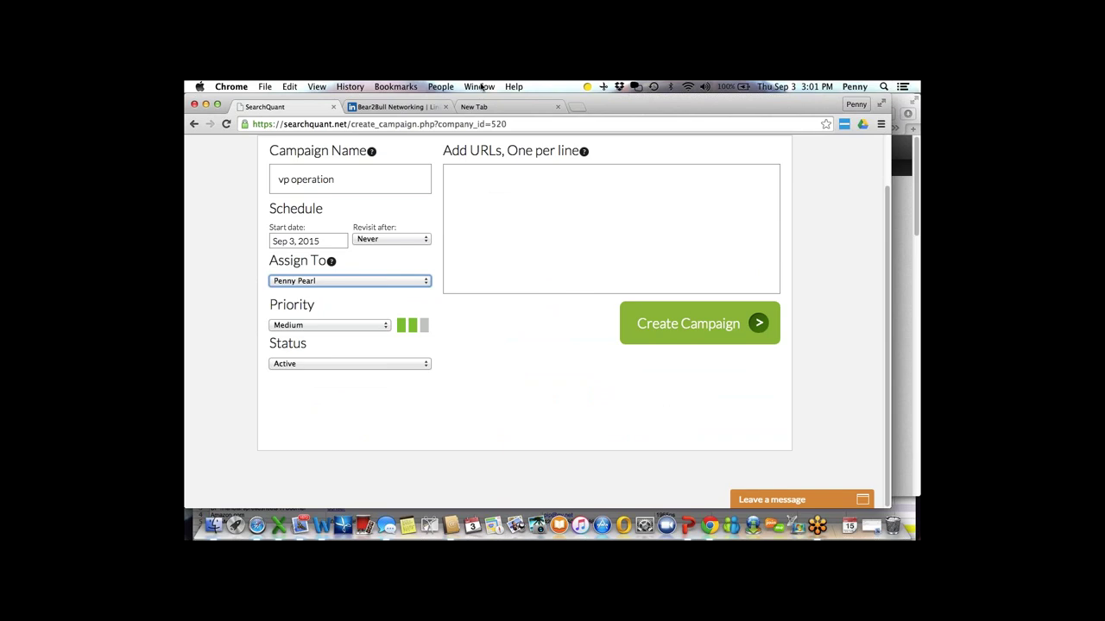
Step: Add the copied LinkedIn search URL to the campaign and create the campaign
{"action": "left_click", "coordinate": [473, 174]}
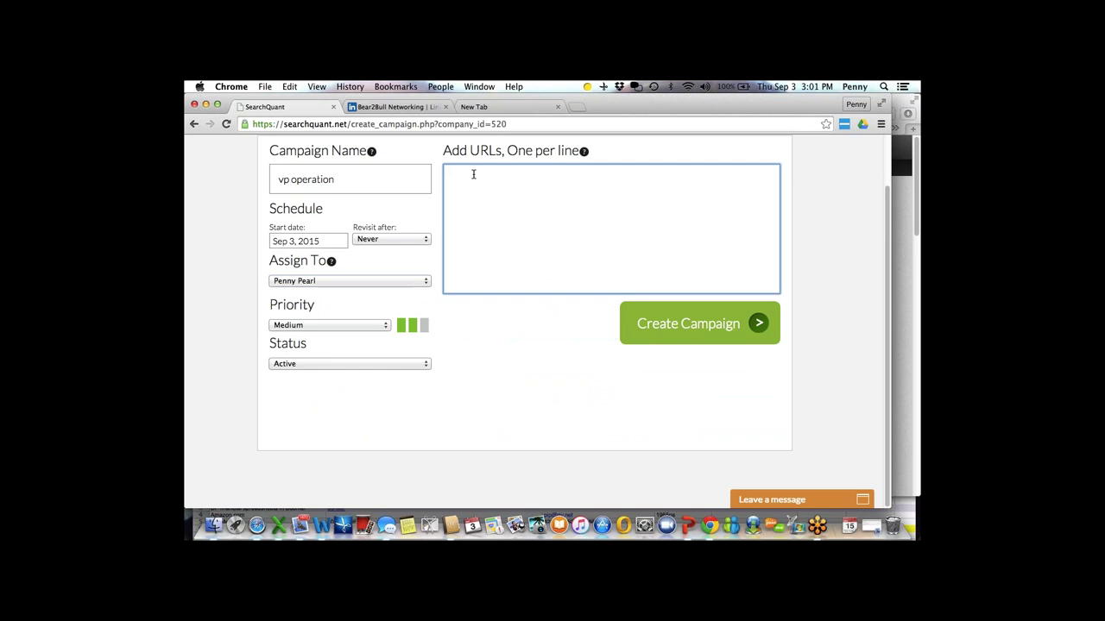
{"action": "key", "text": "super+v"}
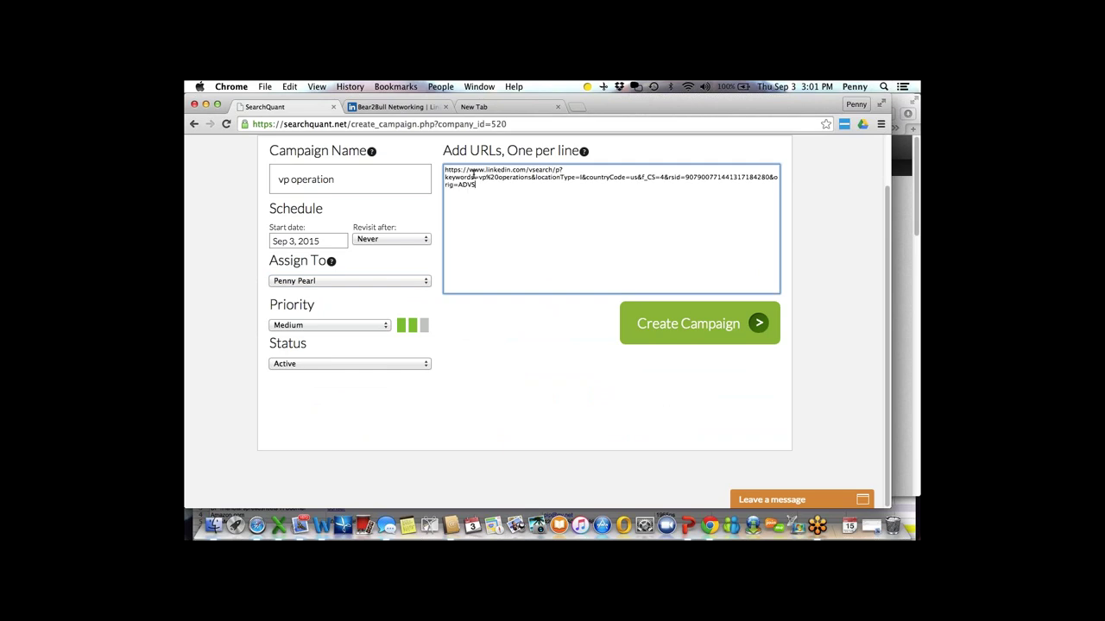
{"action": "left_click", "coordinate": [688, 324]}
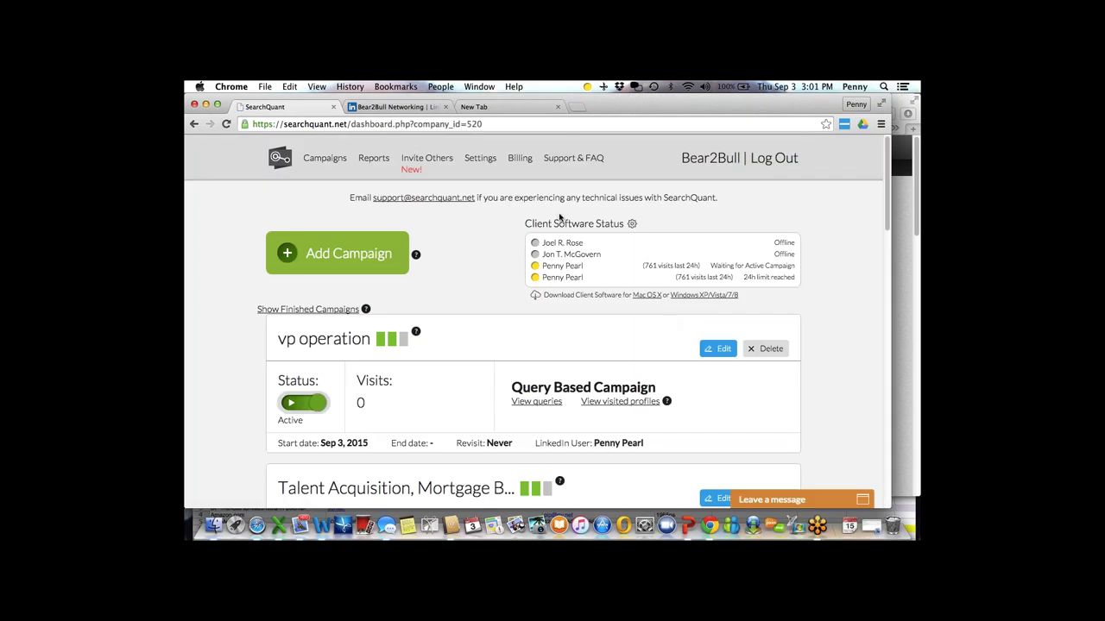
Step: Check the SearchQuant client's visit status from the system menu bar, look over the campaign list, and close the status pop-up
{"action": "left_click", "coordinate": [587, 86]}
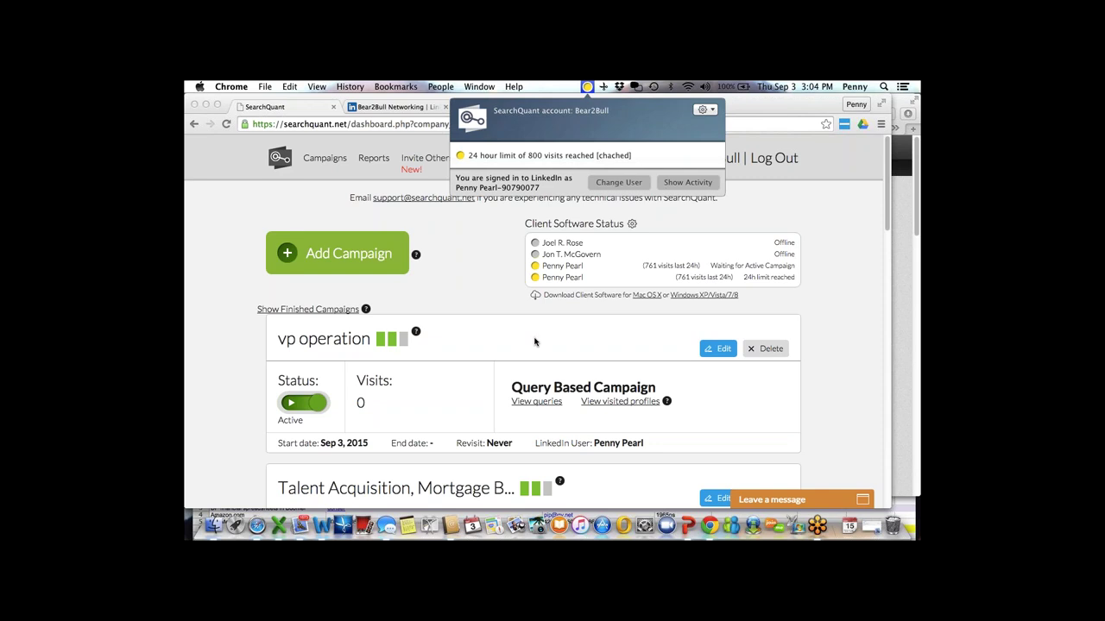
{"action": "scroll", "coordinate": [534, 342], "scroll_direction": "down", "scroll_amount": 2}
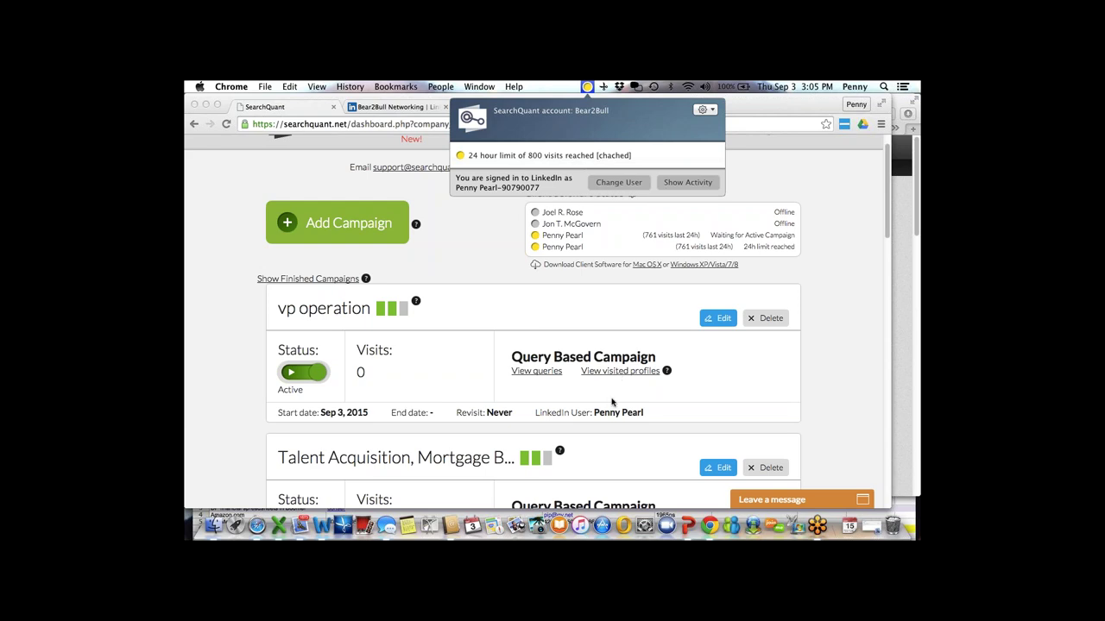
{"action": "scroll", "coordinate": [613, 408], "scroll_direction": "down", "scroll_amount": 5}
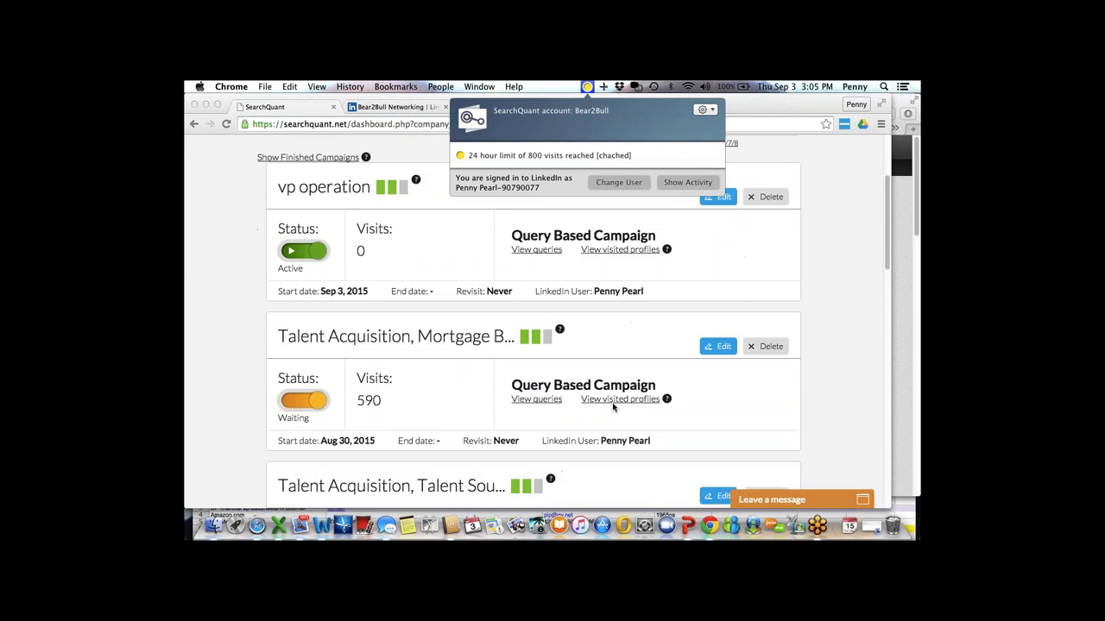
{"action": "scroll", "coordinate": [613, 408], "scroll_direction": "up", "scroll_amount": 6}
{"action": "left_click", "coordinate": [304, 311]}
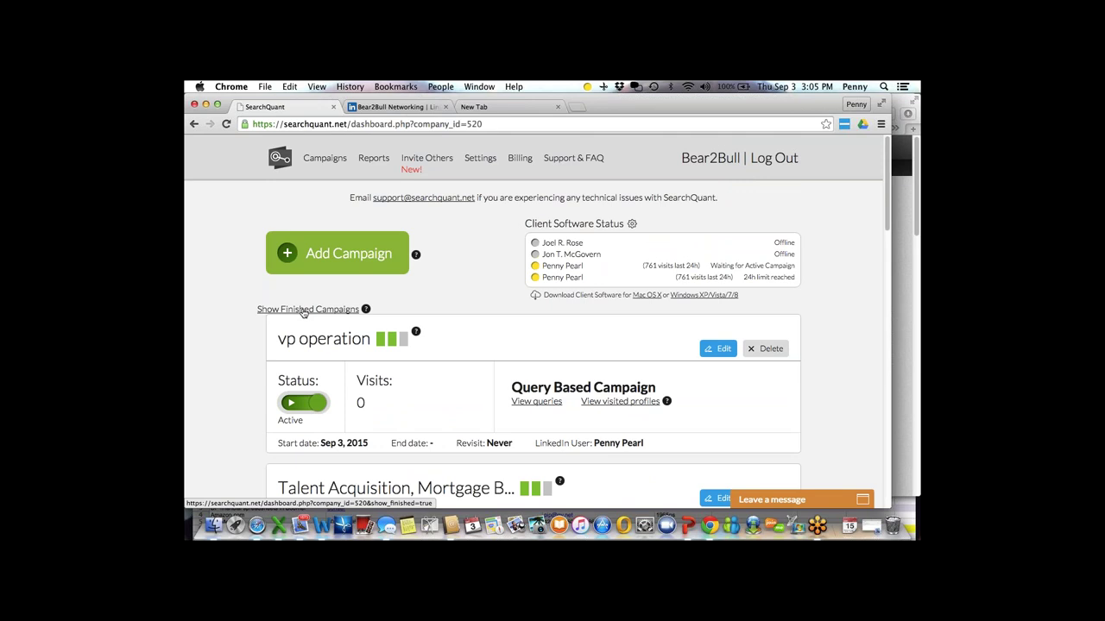
Step: Show the finished campaigns on the dashboard and look through the campaign list
{"action": "left_click", "coordinate": [303, 310]}
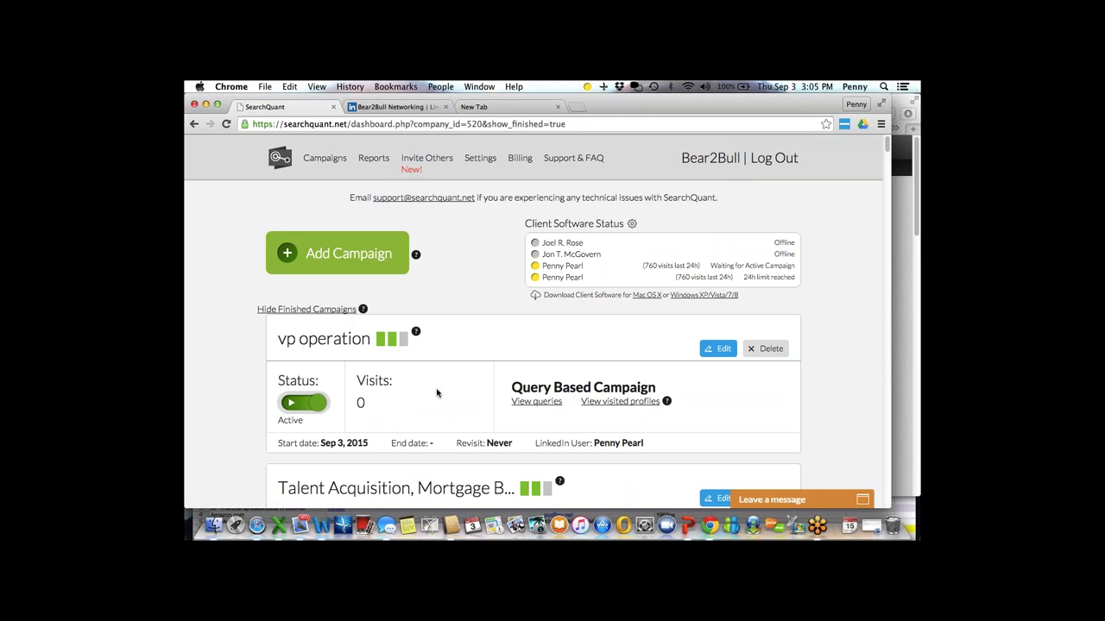
{"action": "scroll", "coordinate": [437, 393], "scroll_direction": "down", "scroll_amount": 3}
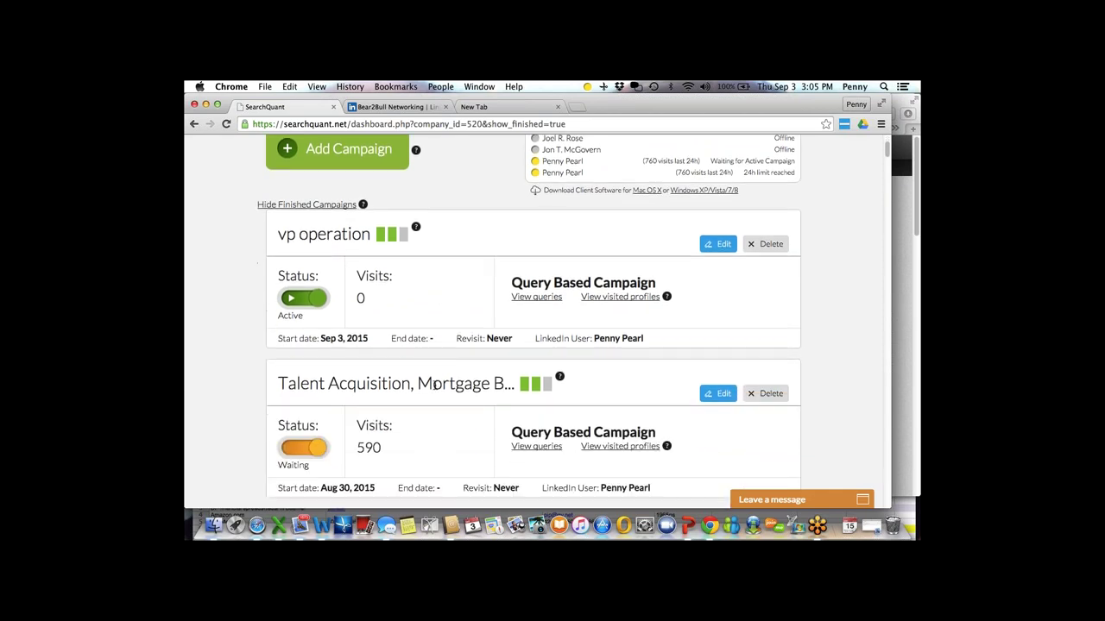
{"action": "scroll", "coordinate": [433, 382], "scroll_direction": "down", "scroll_amount": 3}
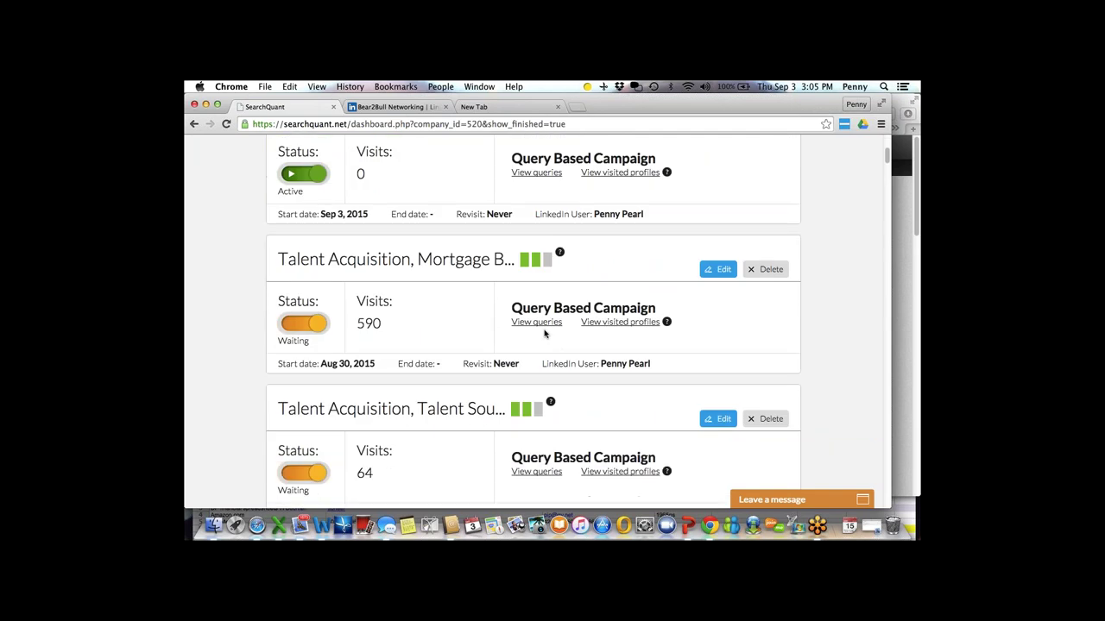
Step: Open the visited profiles of the Talent Acquisition, Mortgage Banking campaign and review their titles, companies and locations
{"action": "left_click", "coordinate": [607, 323]}
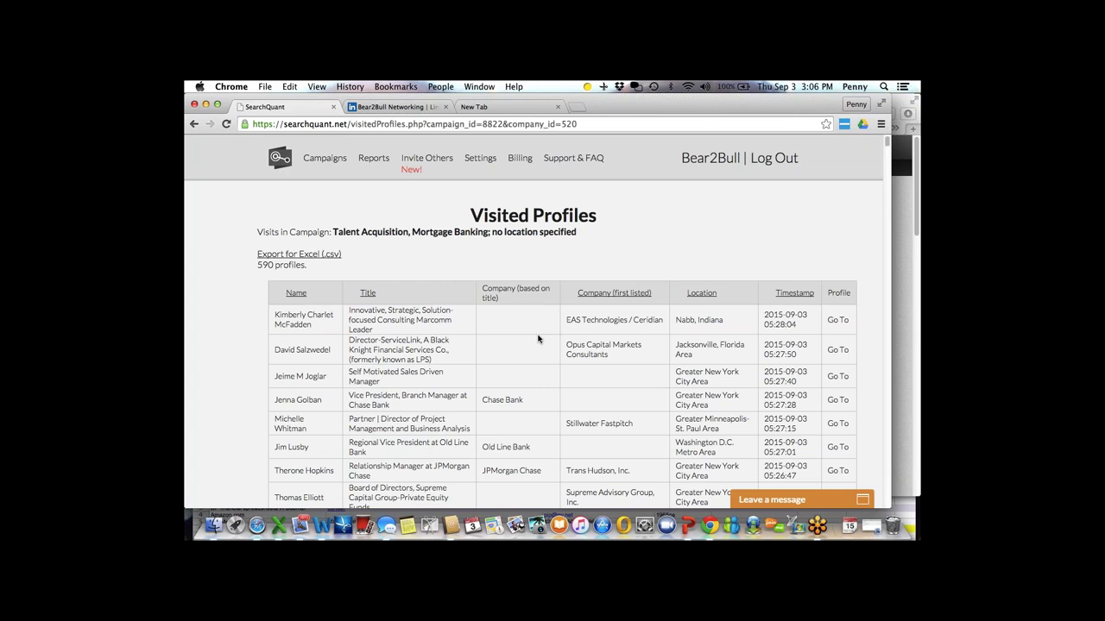
{"action": "scroll", "coordinate": [538, 338], "scroll_direction": "down", "scroll_amount": 3}
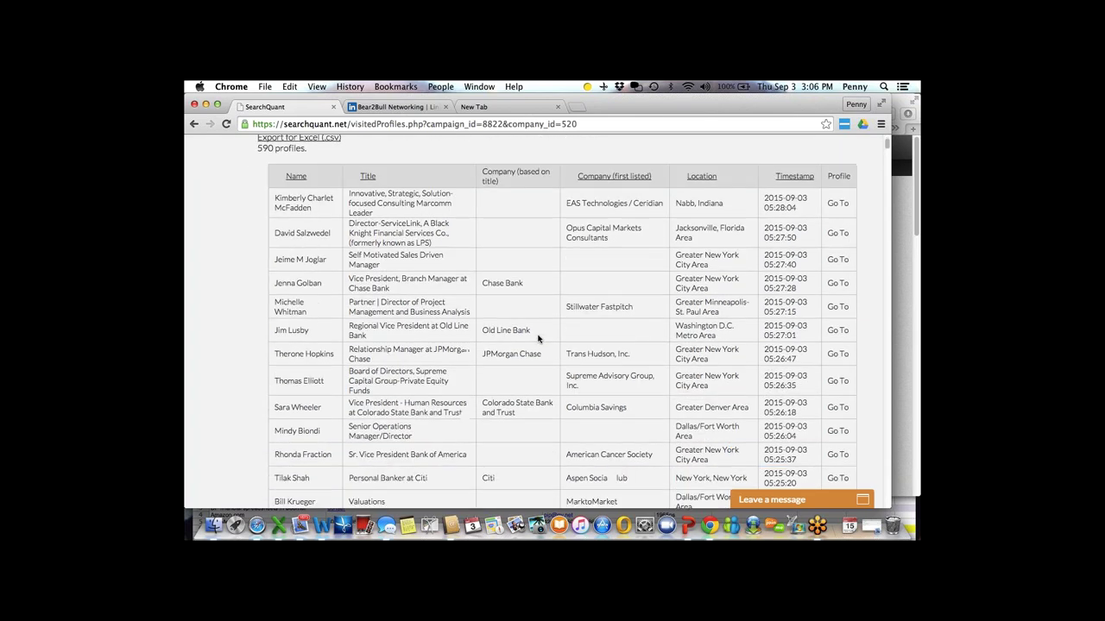
{"action": "scroll", "coordinate": [538, 338], "scroll_direction": "down", "scroll_amount": 4}
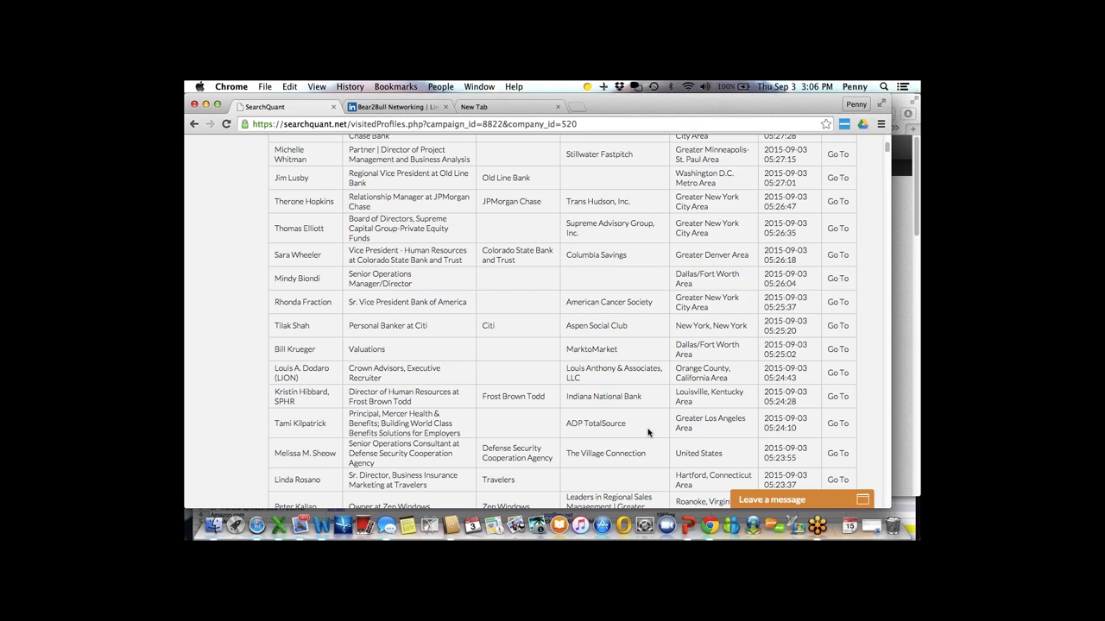
{"action": "scroll", "coordinate": [493, 333], "scroll_direction": "up", "scroll_amount": 5}
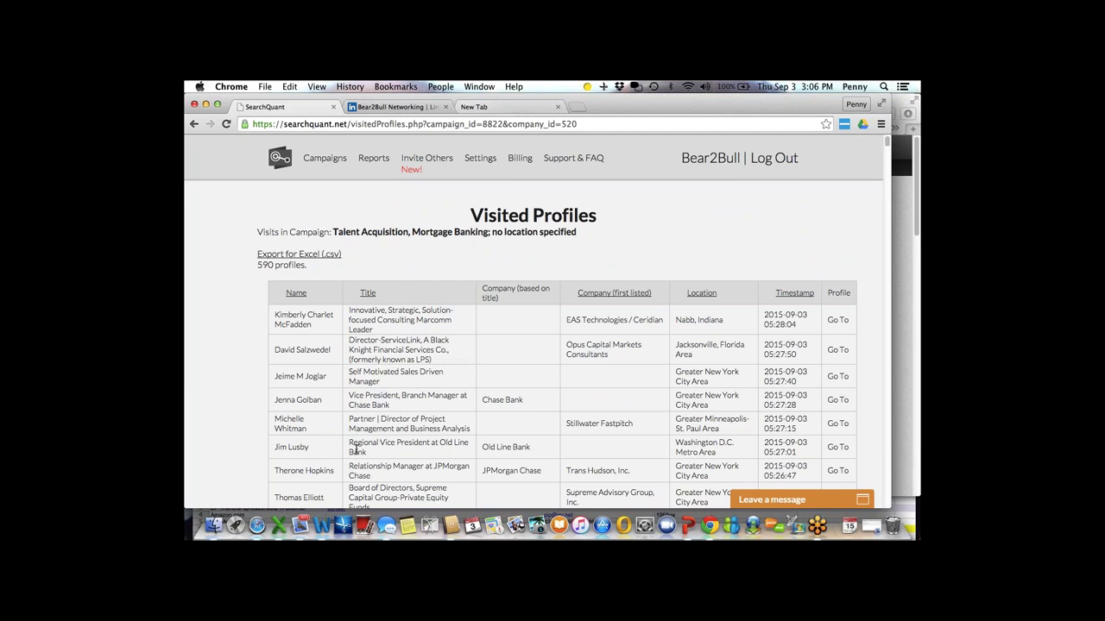
Step: Return to the LinkedIn search results in Safari, and switch to PowerPoint
{"action": "left_click", "coordinate": [257, 527]}
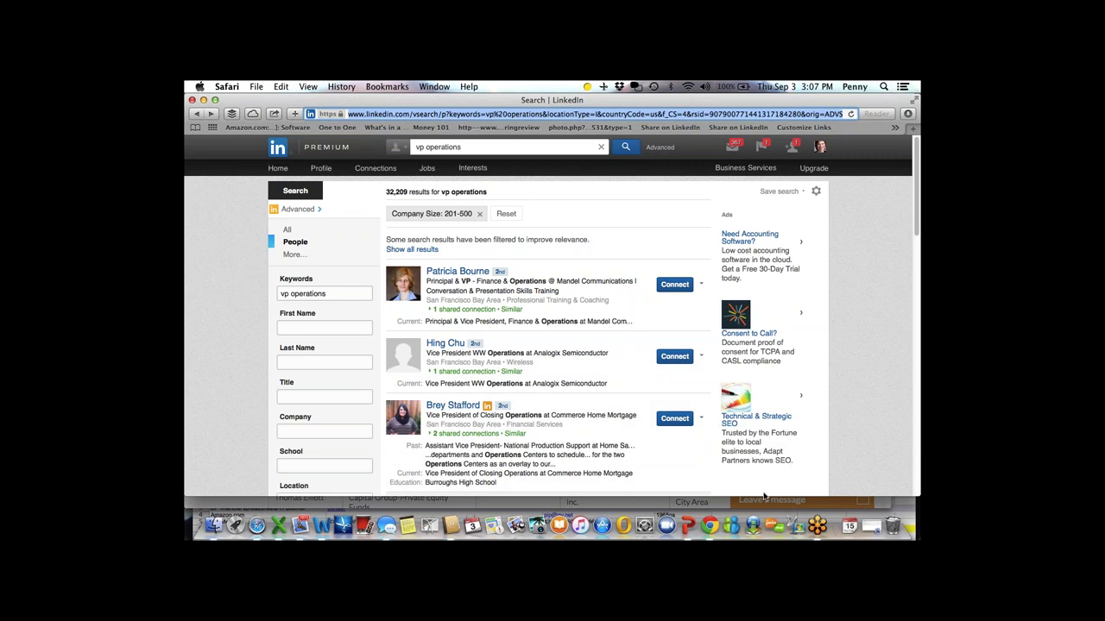
{"action": "left_click", "coordinate": [689, 525]}
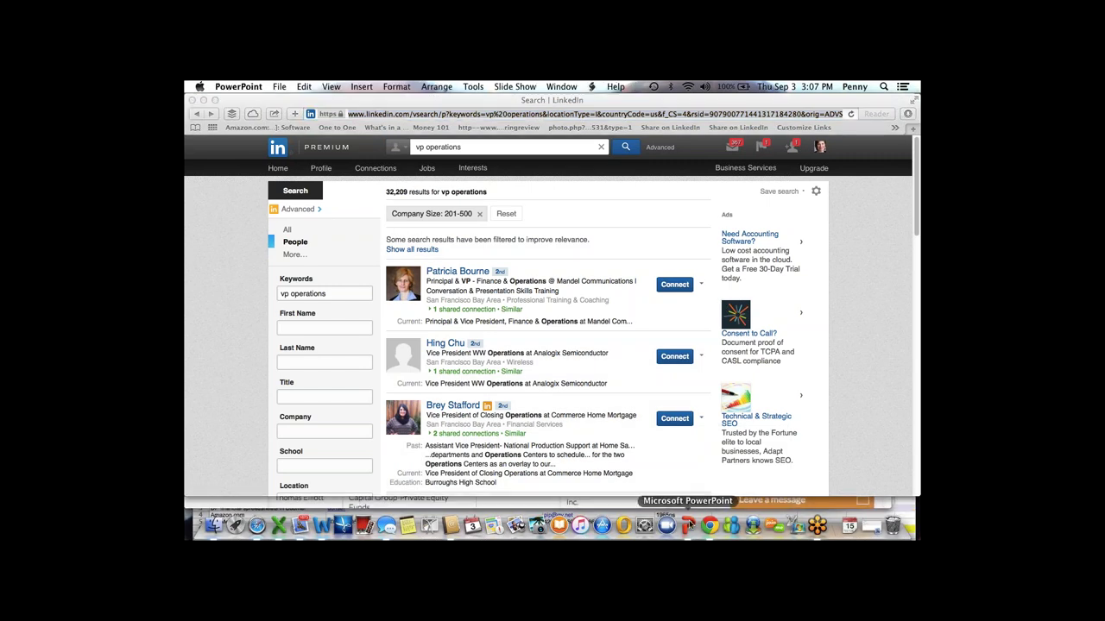
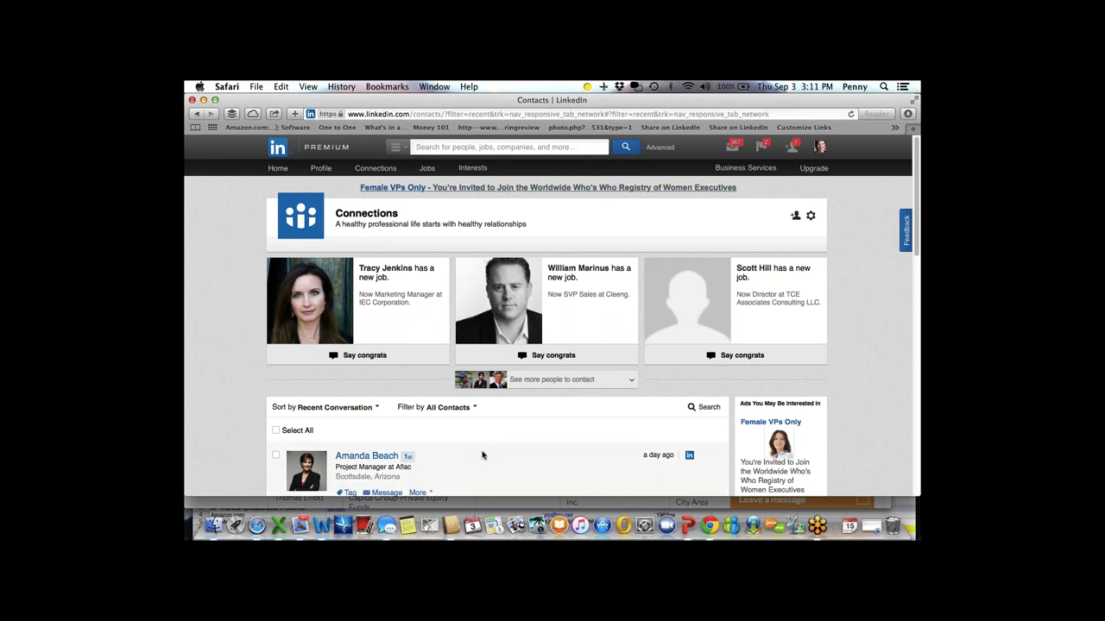
Step: Look through the LinkedIn connections list and sort it by New
{"action": "scroll", "coordinate": [483, 455], "scroll_direction": "down", "scroll_amount": 5}
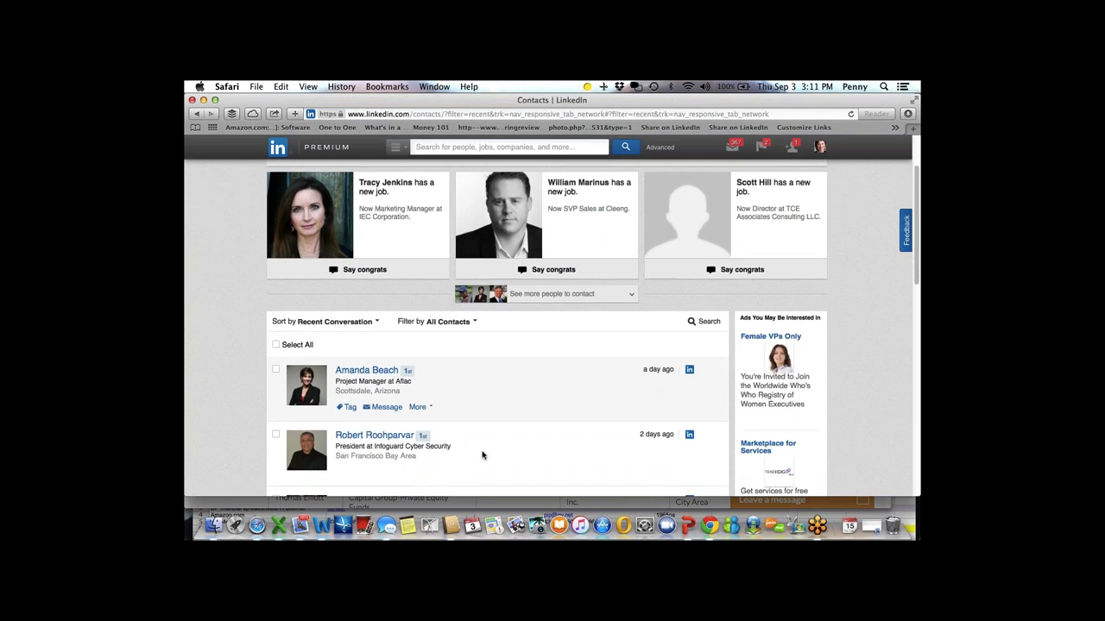
{"action": "scroll", "coordinate": [483, 455], "scroll_direction": "down", "scroll_amount": 4}
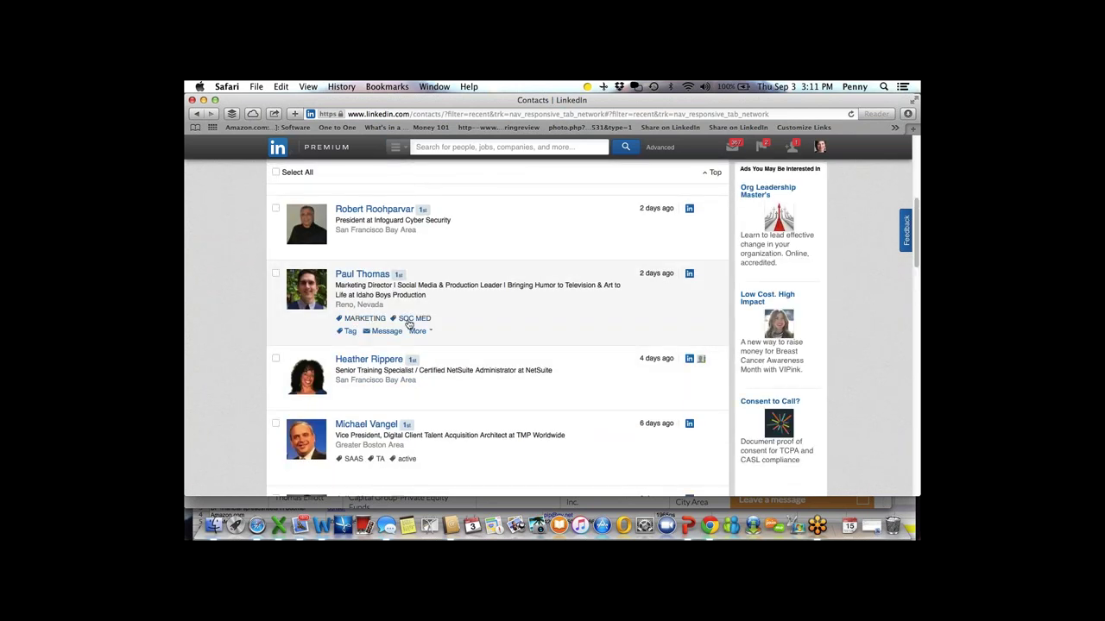
{"action": "scroll", "coordinate": [450, 470], "scroll_direction": "down", "scroll_amount": 2}
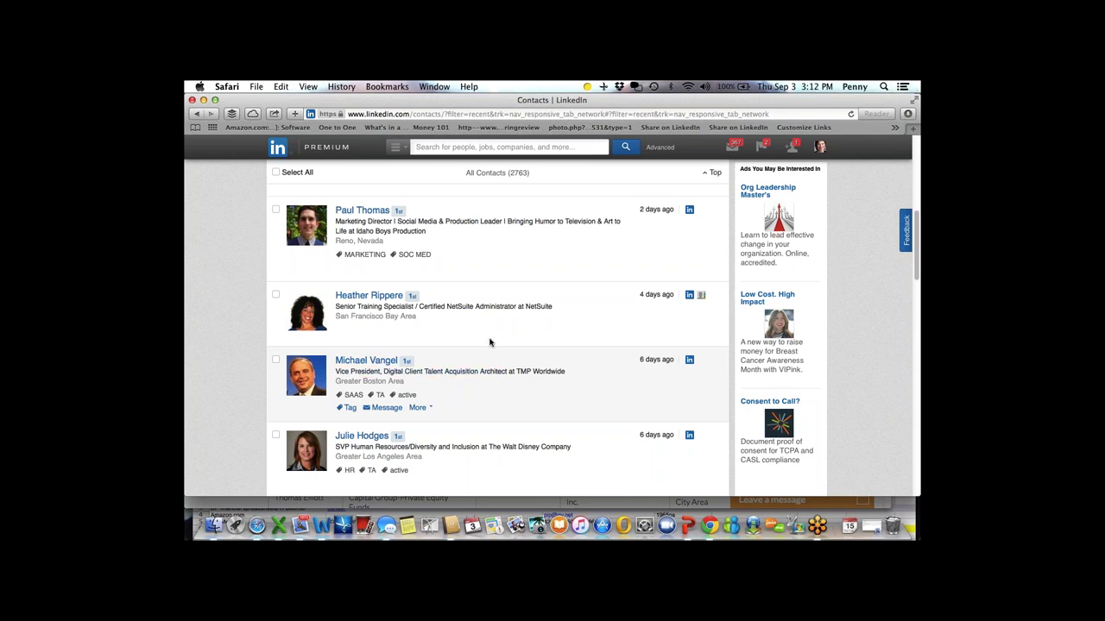
{"action": "scroll", "coordinate": [489, 300], "scroll_direction": "up", "scroll_amount": 5}
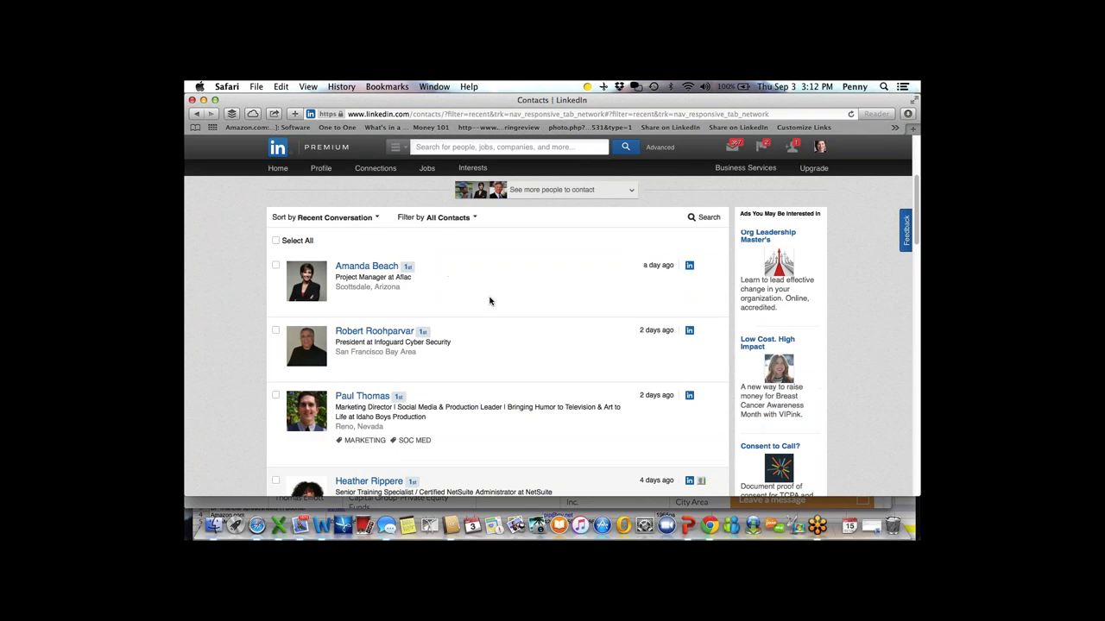
{"action": "scroll", "coordinate": [489, 300], "scroll_direction": "up", "scroll_amount": 1}
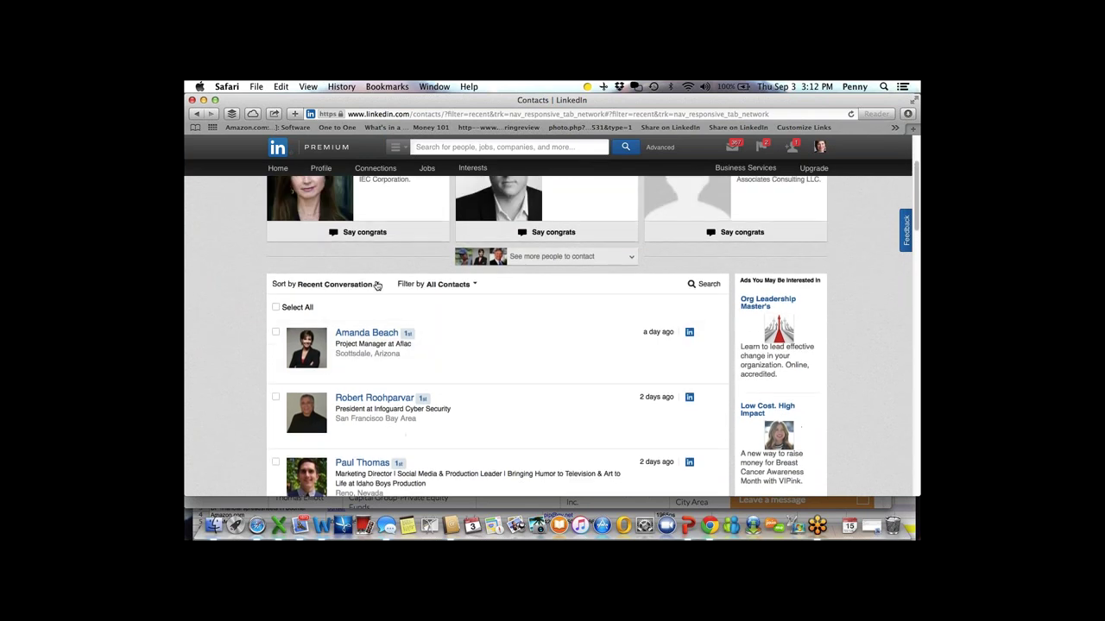
{"action": "left_click", "coordinate": [377, 285]}
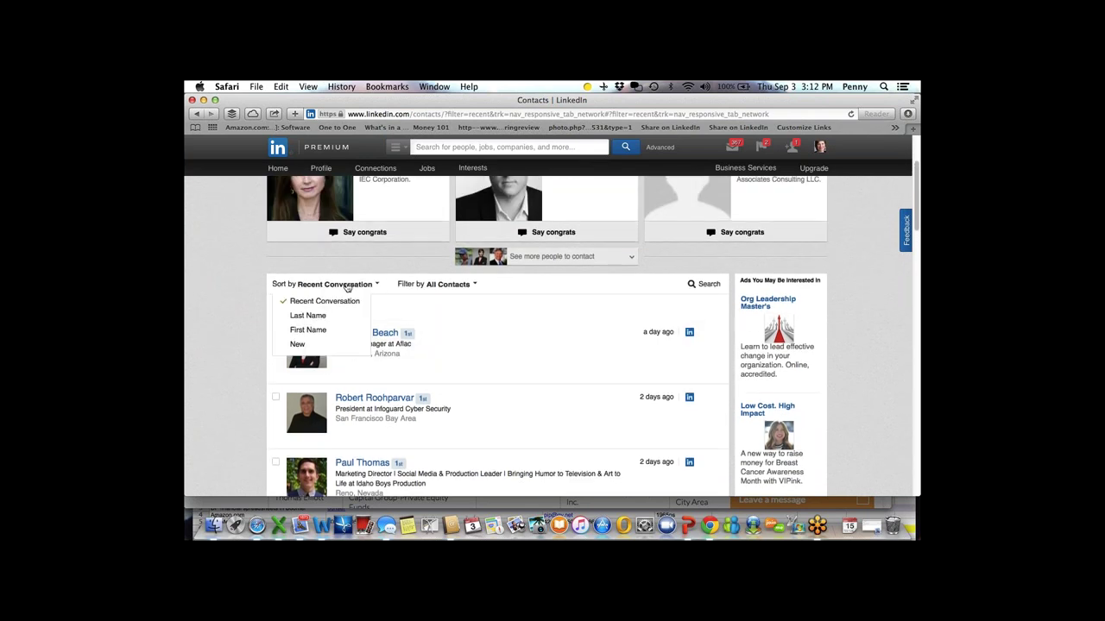
{"action": "left_click", "coordinate": [299, 345]}
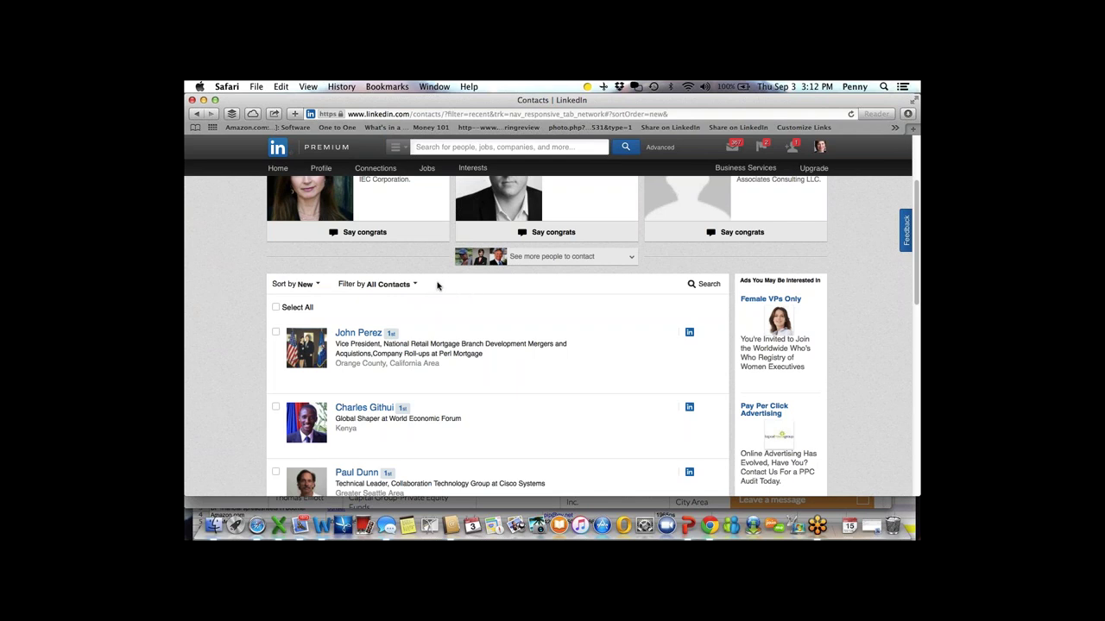
Step: Filter the newest-first contact list to Connections Only
{"action": "mouse_move", "coordinate": [596, 343]}
{"action": "mouse_move", "coordinate": [674, 413]}
{"action": "left_click", "coordinate": [417, 284]}
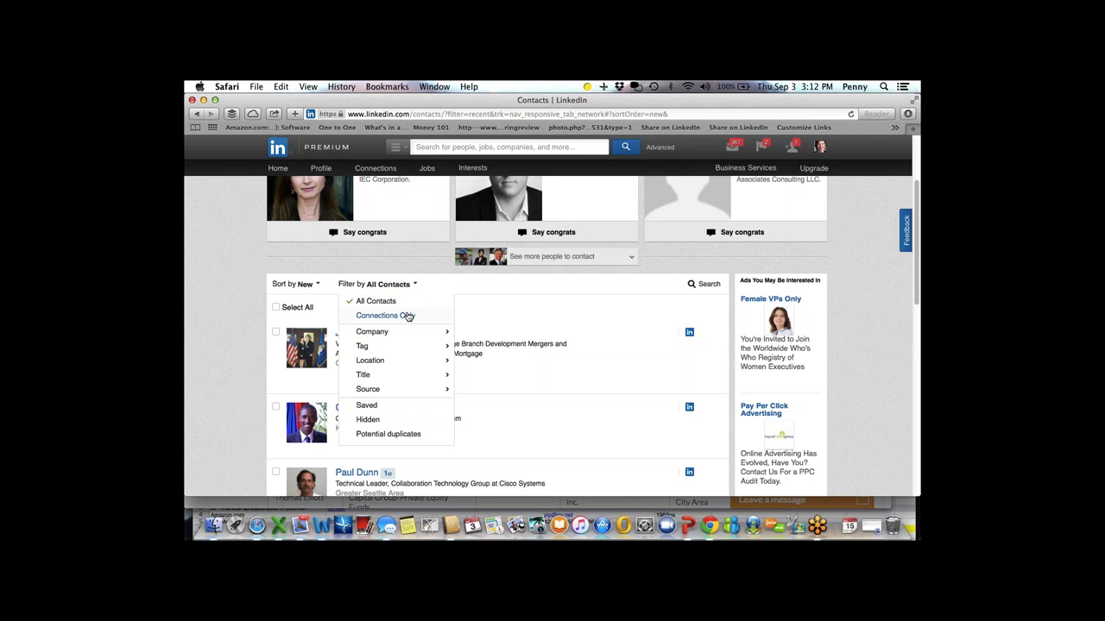
{"action": "left_click", "coordinate": [409, 317]}
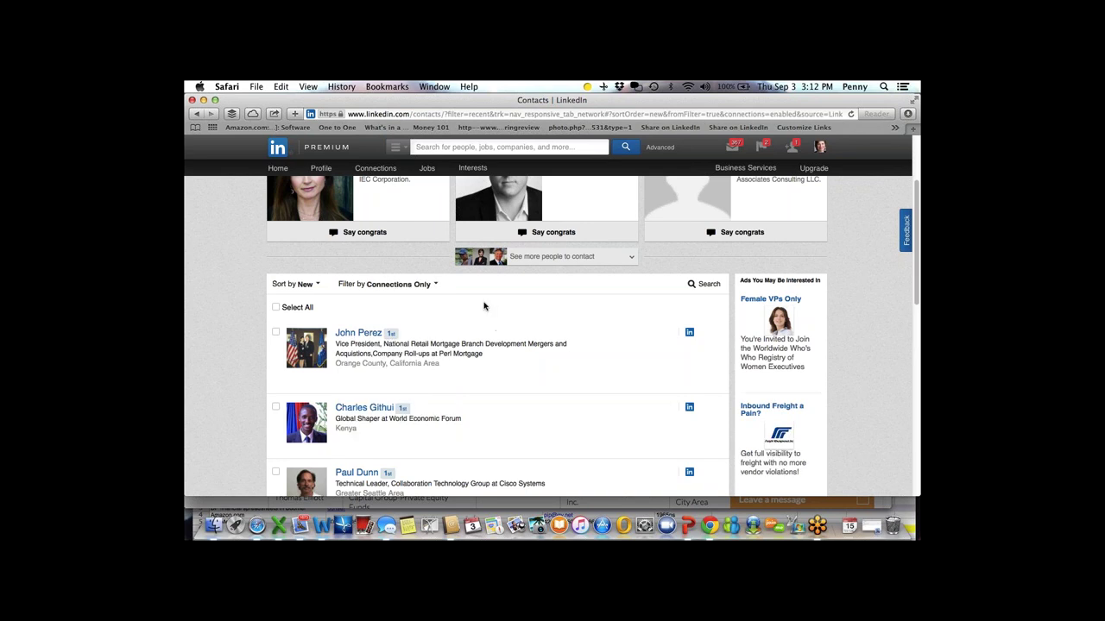
{"action": "mouse_move", "coordinate": [397, 405]}
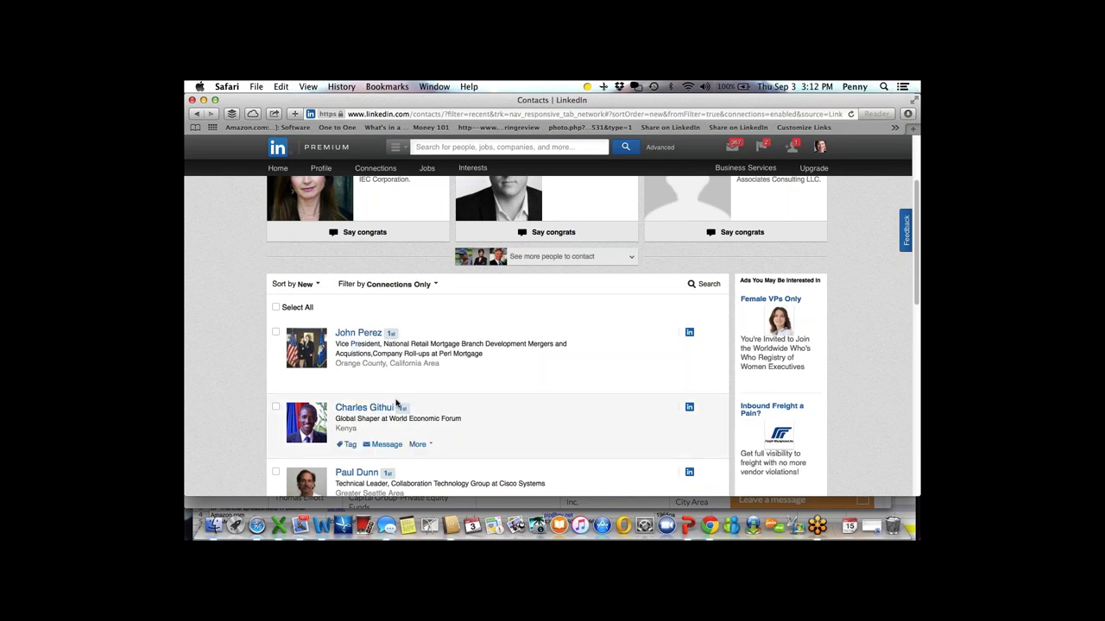
Step: Filter the contact list by the TA tag
{"action": "left_click", "coordinate": [437, 284]}
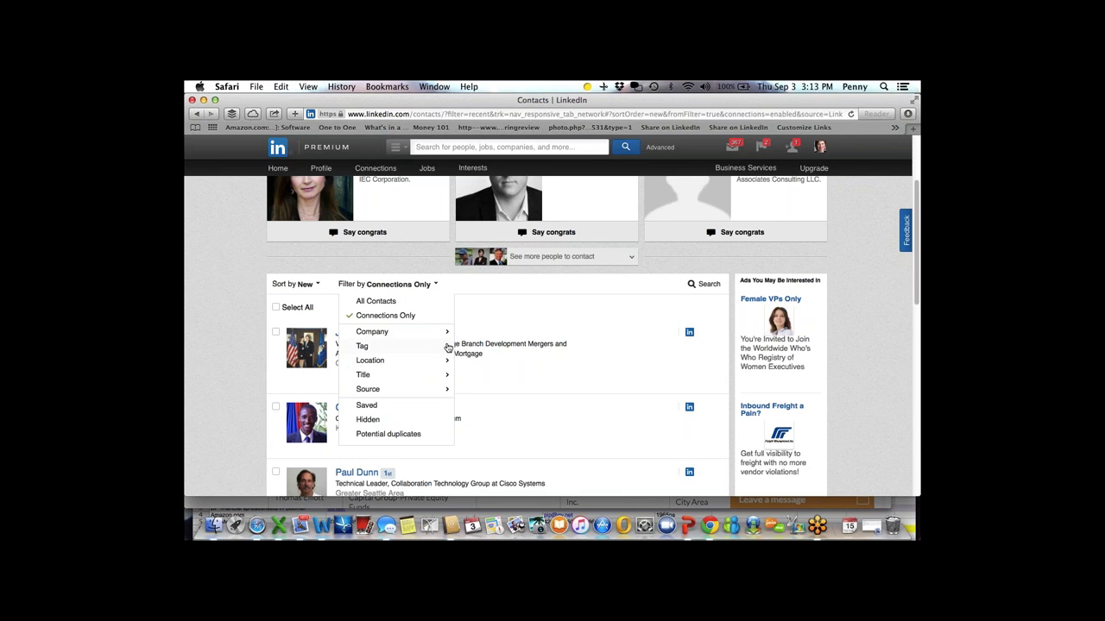
{"action": "left_click", "coordinate": [448, 346]}
{"action": "scroll", "coordinate": [386, 449], "scroll_direction": "down", "scroll_amount": 5}
{"action": "scroll", "coordinate": [386, 449], "scroll_direction": "down", "scroll_amount": 4}
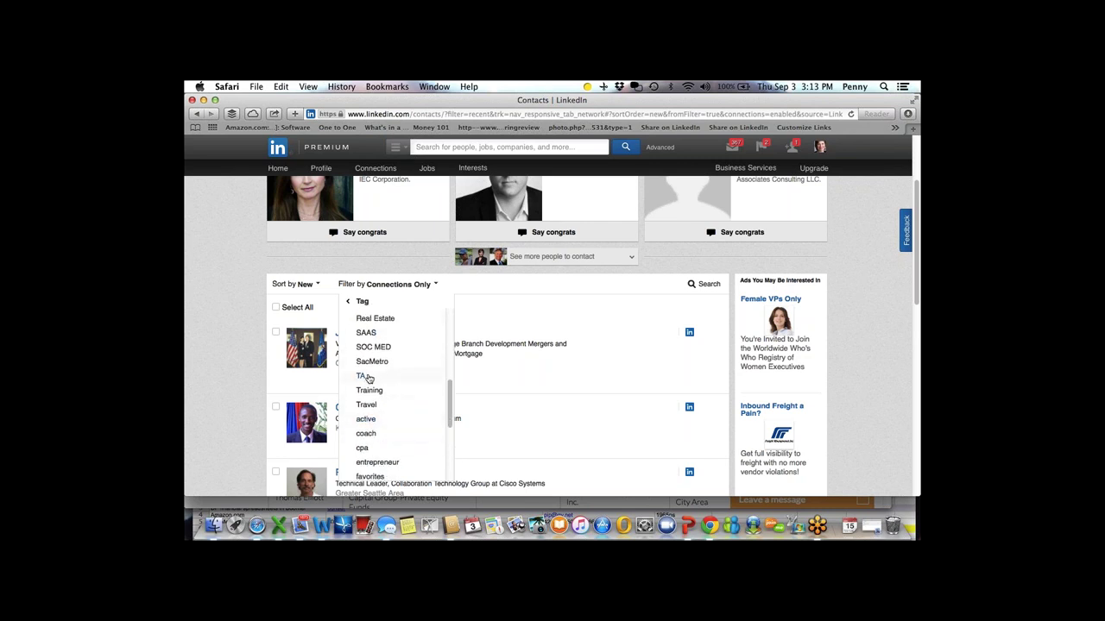
{"action": "left_click", "coordinate": [362, 376]}
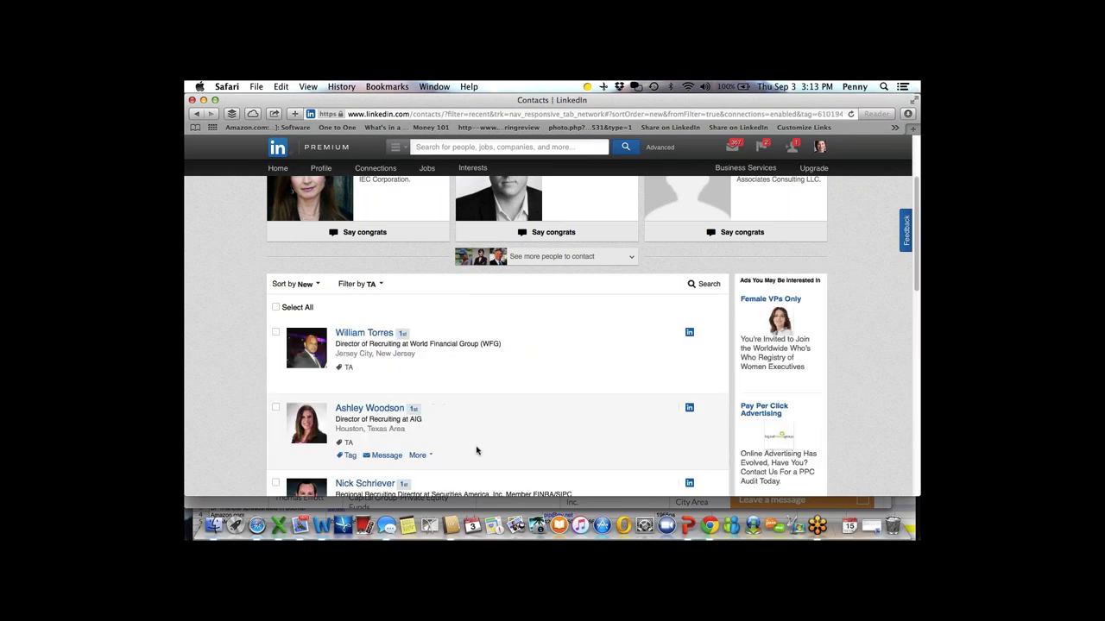
Step: Look through the TA-tagged contacts and review their titles, companies and locations
{"action": "scroll", "coordinate": [476, 451], "scroll_direction": "down", "scroll_amount": 5}
{"action": "scroll", "coordinate": [476, 451], "scroll_direction": "down", "scroll_amount": 3}
{"action": "scroll", "coordinate": [476, 450], "scroll_direction": "up", "scroll_amount": 8}
{"action": "scroll", "coordinate": [572, 451], "scroll_direction": "up", "scroll_amount": 4}
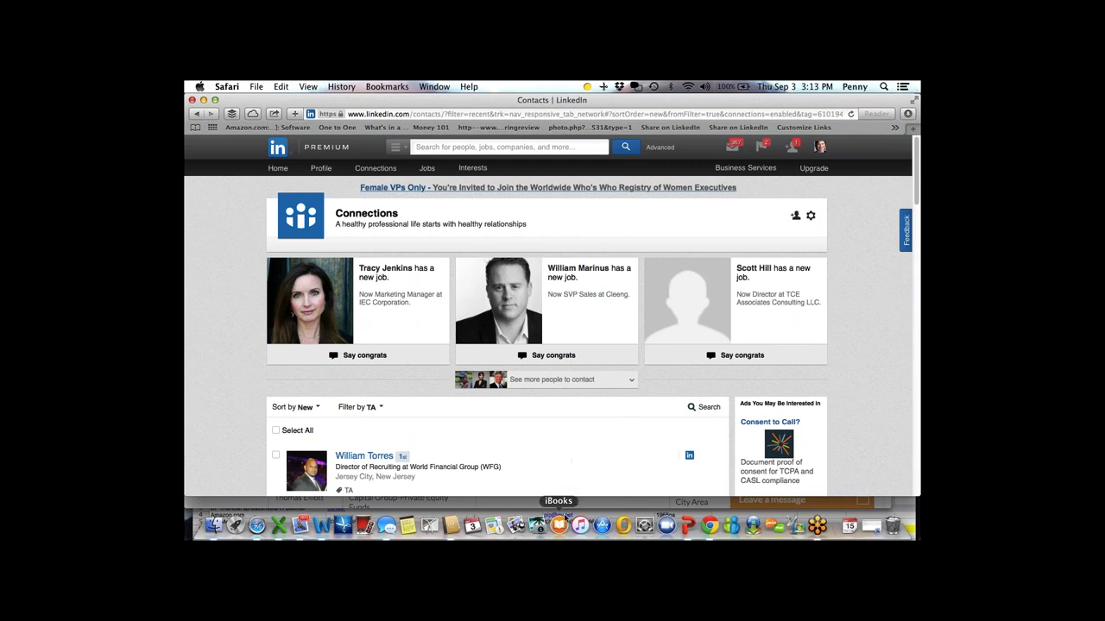
{"action": "scroll", "coordinate": [586, 458], "scroll_direction": "down", "scroll_amount": 4}
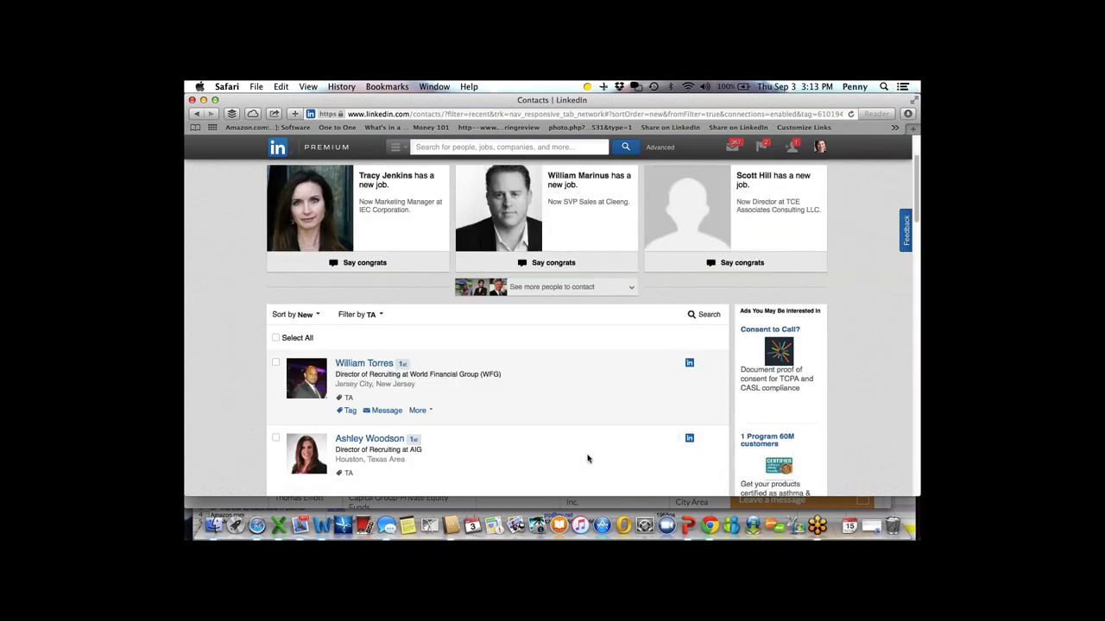
{"action": "scroll", "coordinate": [586, 458], "scroll_direction": "down", "scroll_amount": 1}
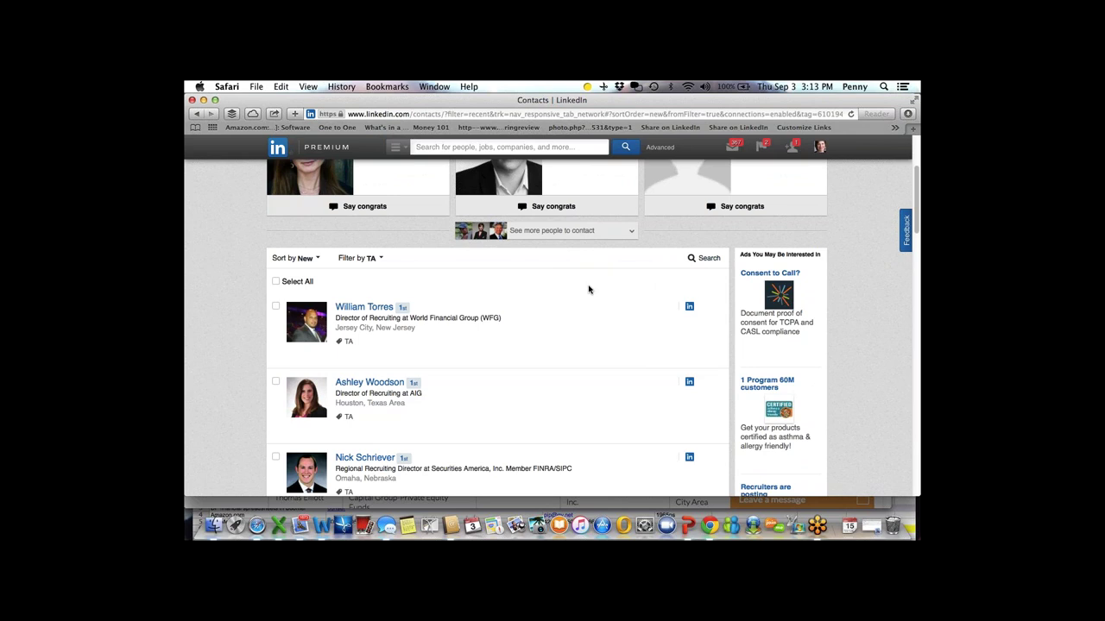
{"action": "scroll", "coordinate": [588, 289], "scroll_direction": "up", "scroll_amount": 2}
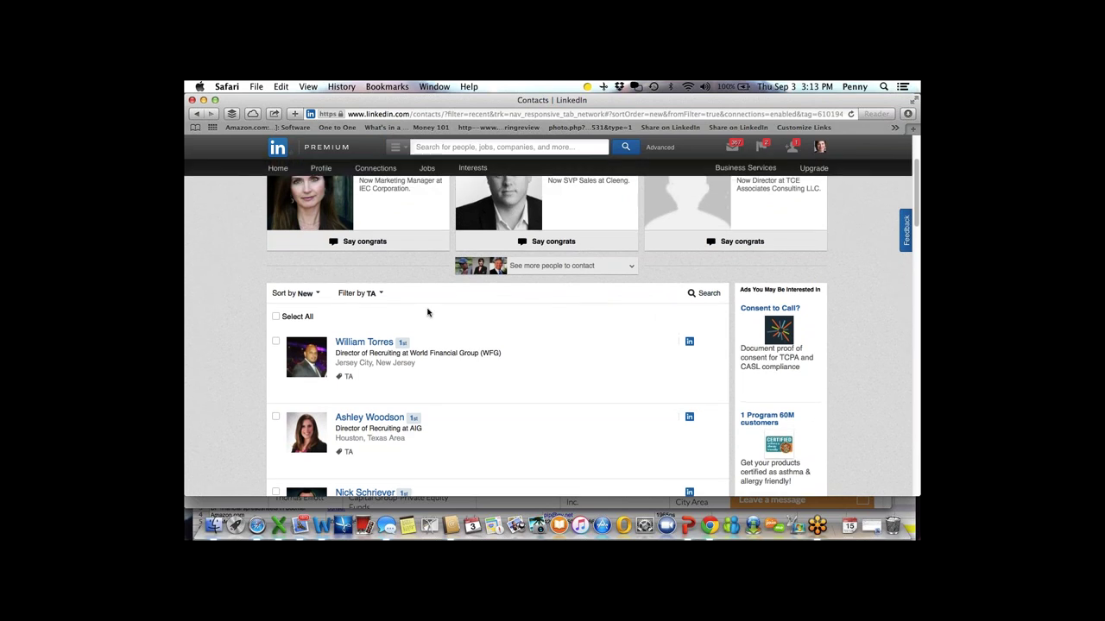
{"action": "scroll", "coordinate": [443, 325], "scroll_direction": "up", "scroll_amount": 4}
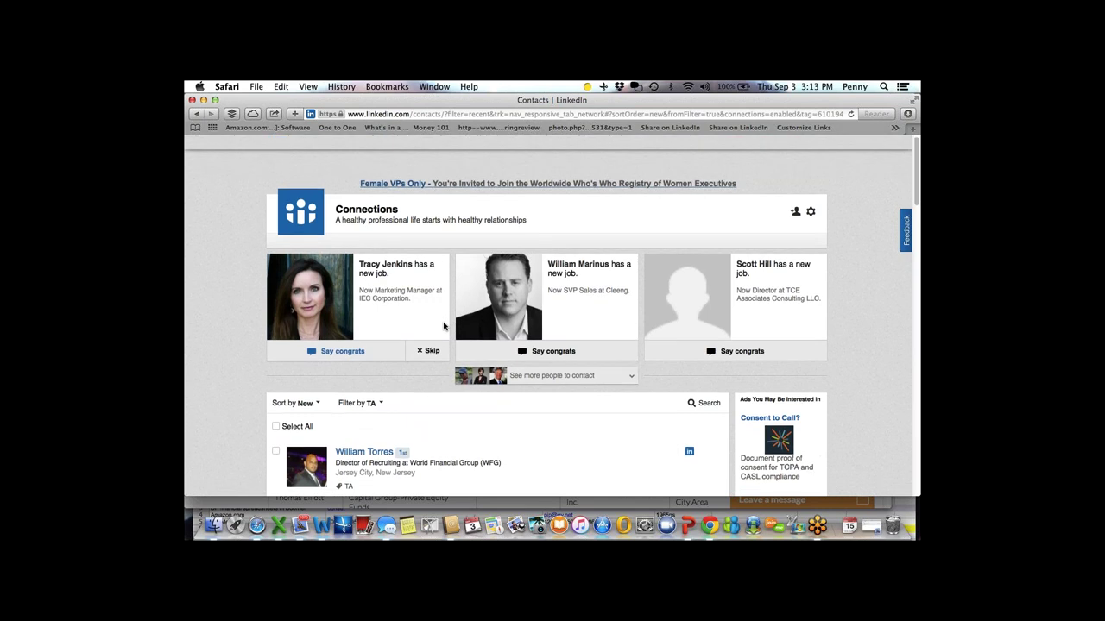
{"action": "scroll", "coordinate": [443, 325], "scroll_direction": "down", "scroll_amount": 10}
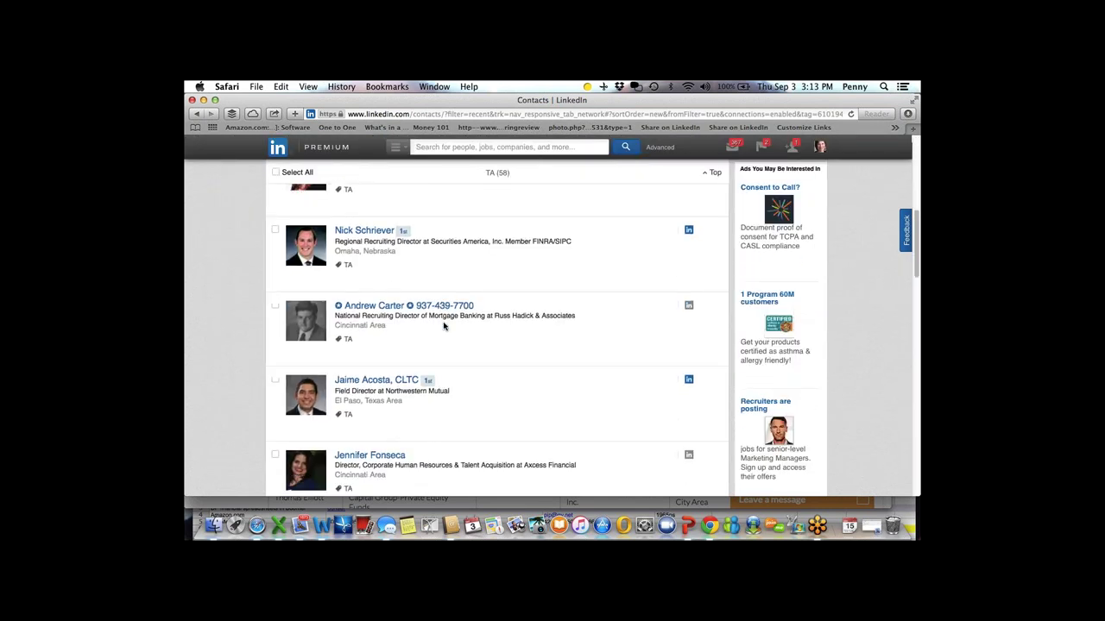
Step: Look over the tag filter choices and the sort options of the contact list
{"action": "scroll", "coordinate": [443, 325], "scroll_direction": "up", "scroll_amount": 5}
{"action": "left_click", "coordinate": [378, 375]}
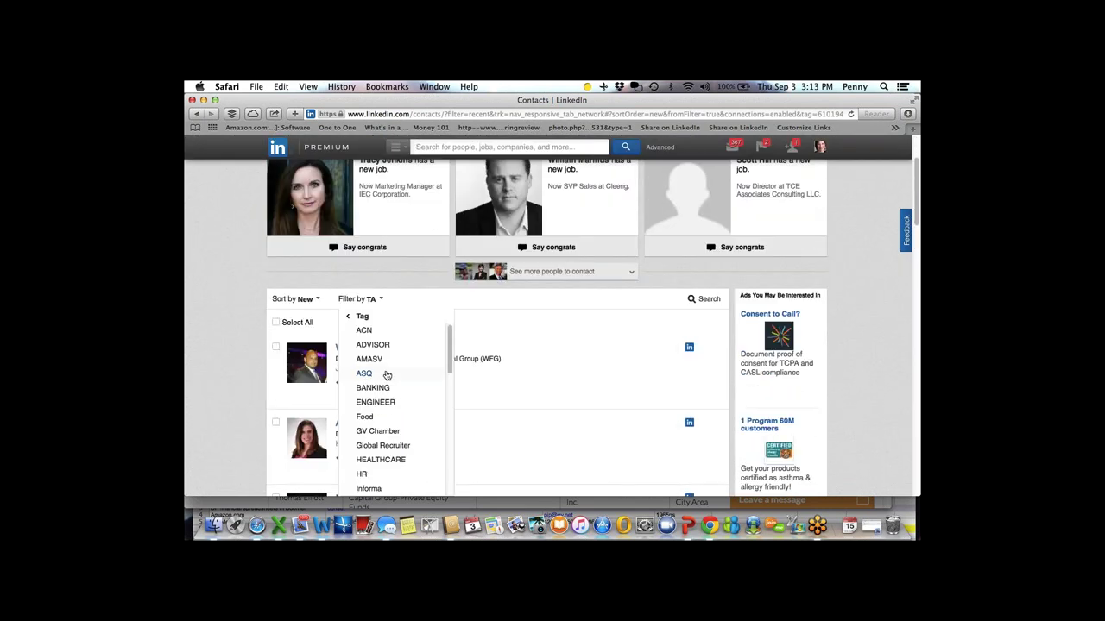
{"action": "left_click", "coordinate": [570, 305]}
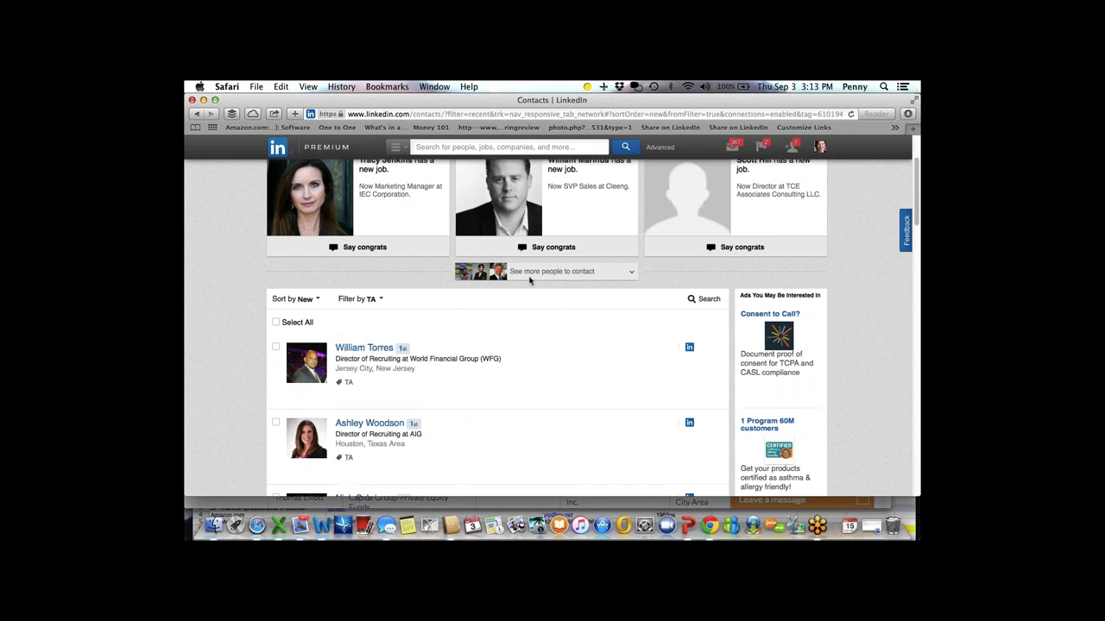
{"action": "left_click", "coordinate": [315, 298]}
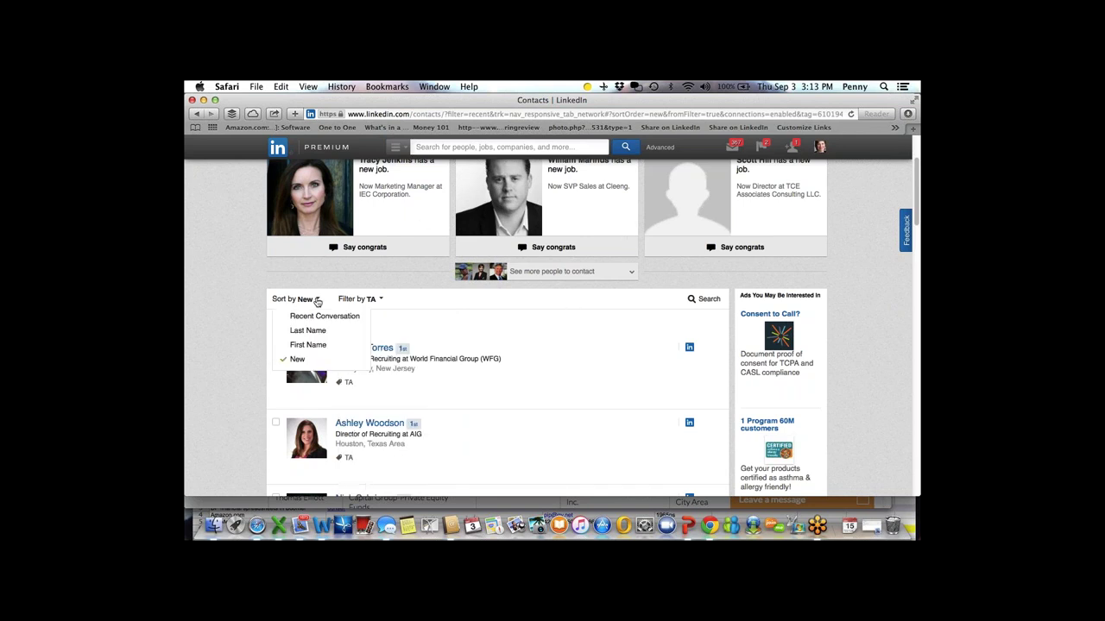
{"action": "left_click", "coordinate": [454, 328]}
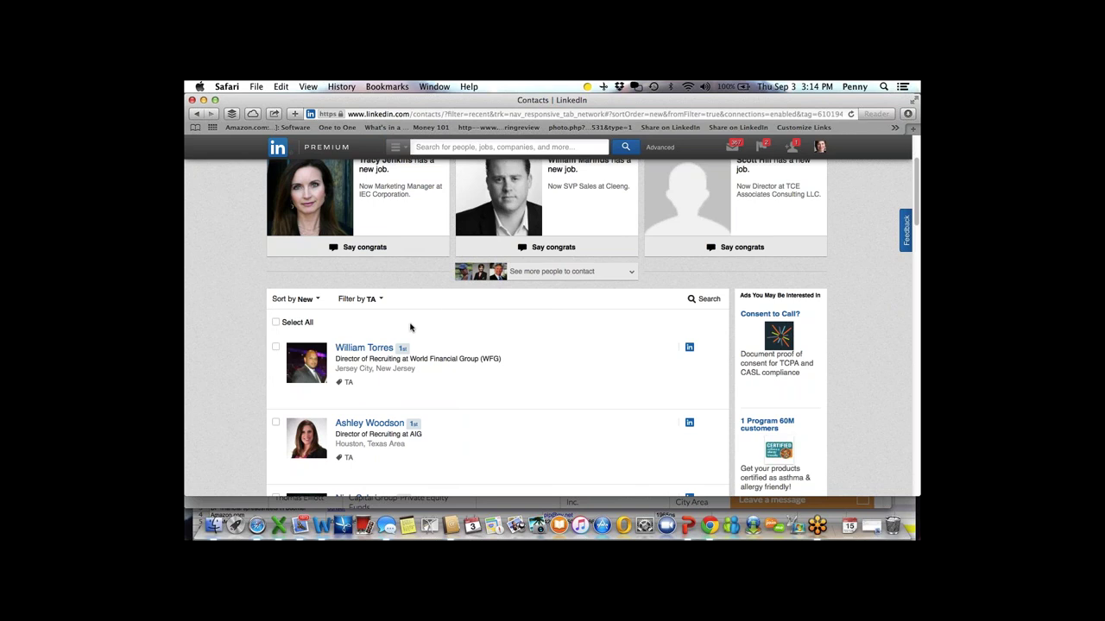
Step: Select the first four contacts in the TA-tagged list
{"action": "left_click", "coordinate": [275, 349]}
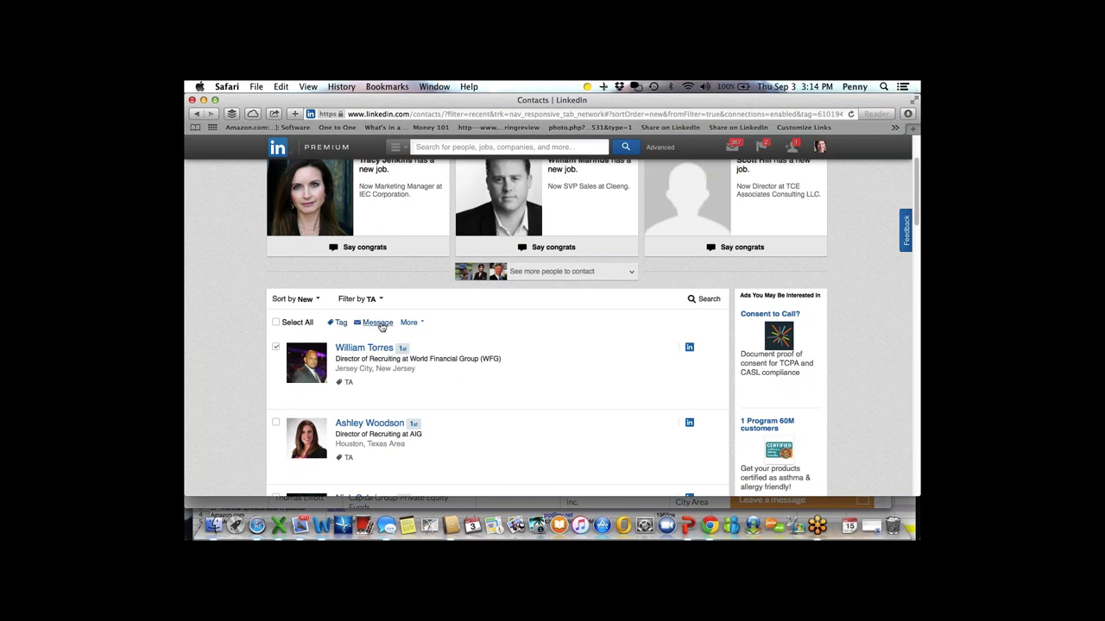
{"action": "mouse_move", "coordinate": [343, 341]}
{"action": "left_click", "coordinate": [276, 422]}
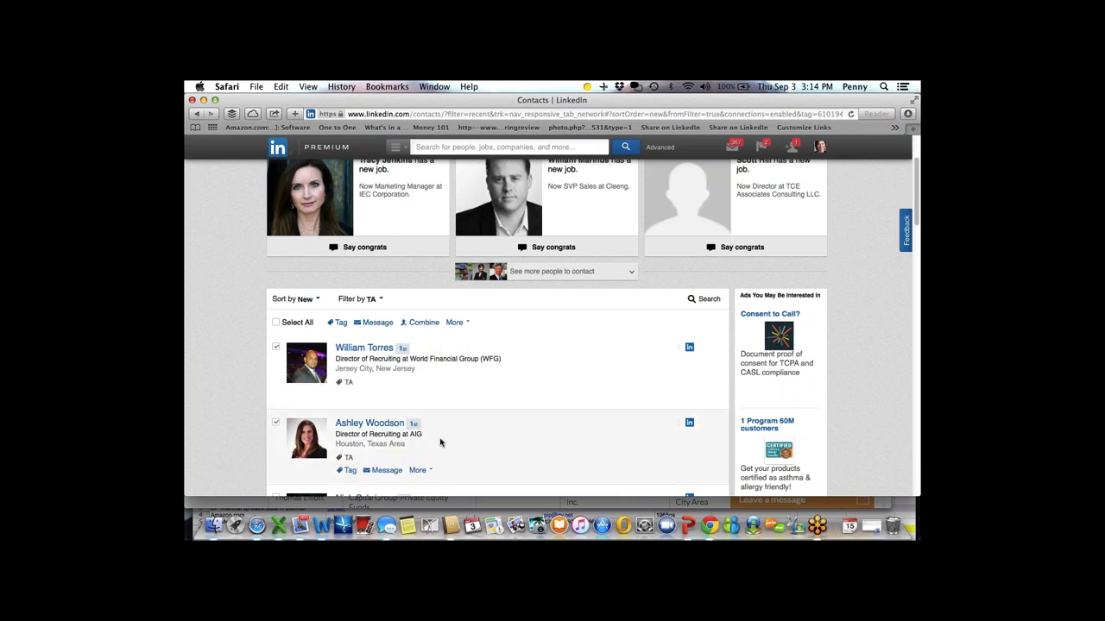
{"action": "scroll", "coordinate": [440, 442], "scroll_direction": "down", "scroll_amount": 3}
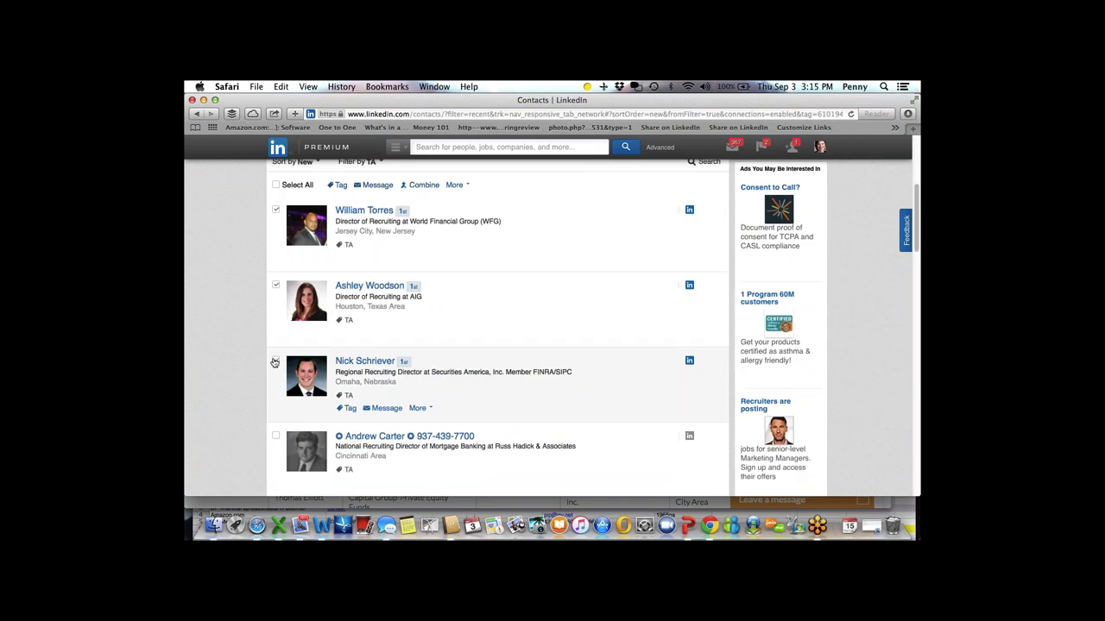
{"action": "left_click", "coordinate": [274, 362]}
{"action": "left_click", "coordinate": [276, 438]}
Step: Start a group message to the selected contacts and accept the notice about the unconnected contact
{"action": "scroll", "coordinate": [477, 371], "scroll_direction": "up", "scroll_amount": 5}
{"action": "left_click", "coordinate": [377, 390]}
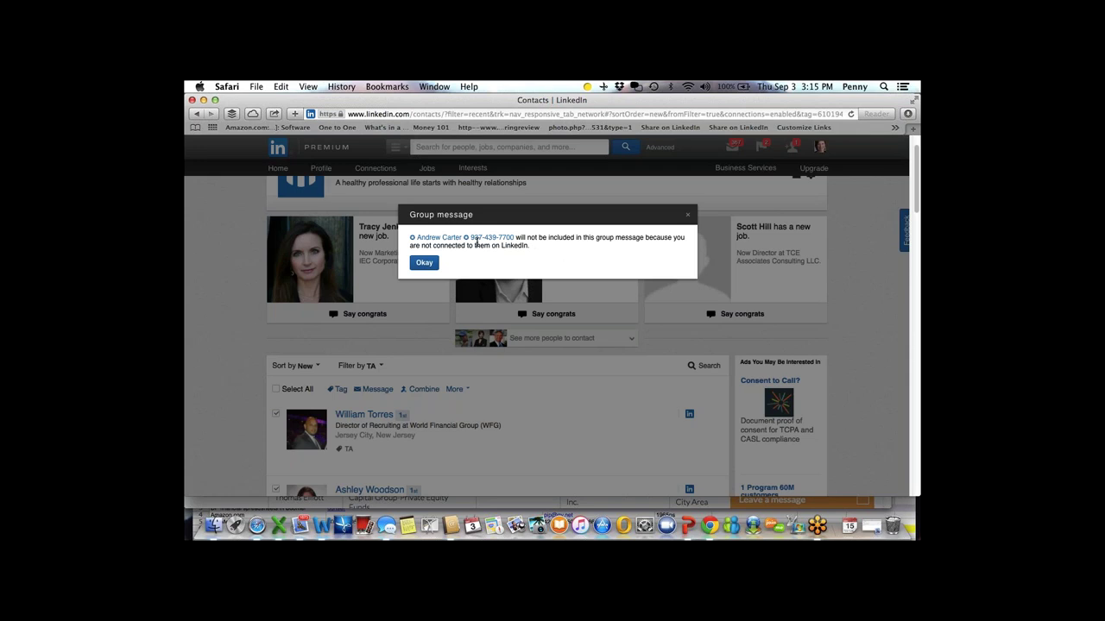
{"action": "left_click", "coordinate": [422, 263]}
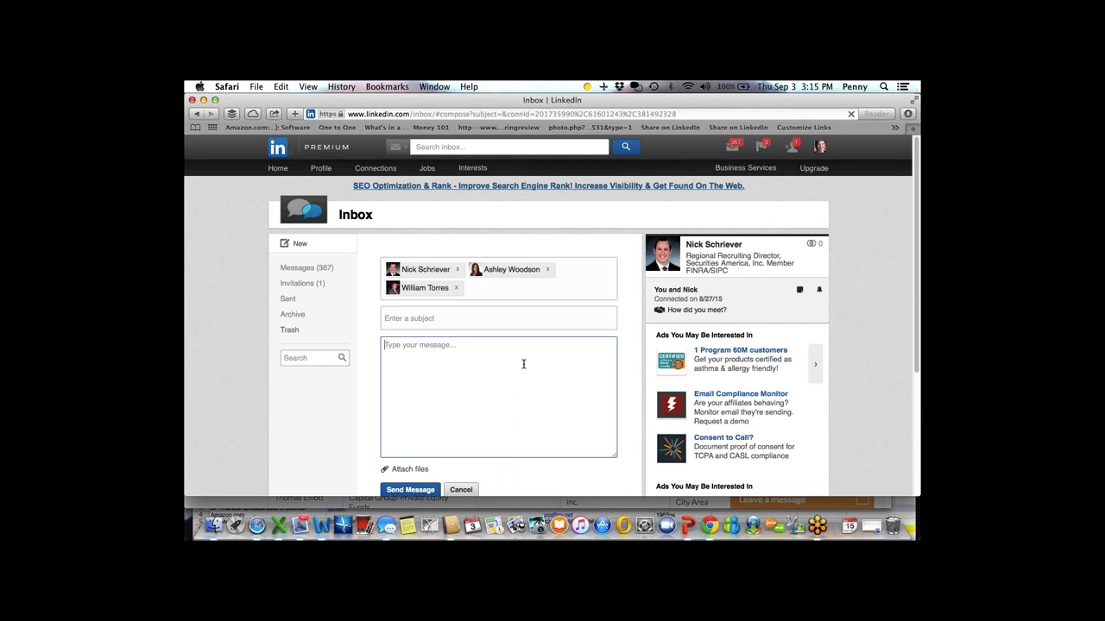
Step: Enter the subject "update on TA at new conference" and disallow recipients from seeing each other's names and email addresses
{"action": "left_click", "coordinate": [441, 316]}
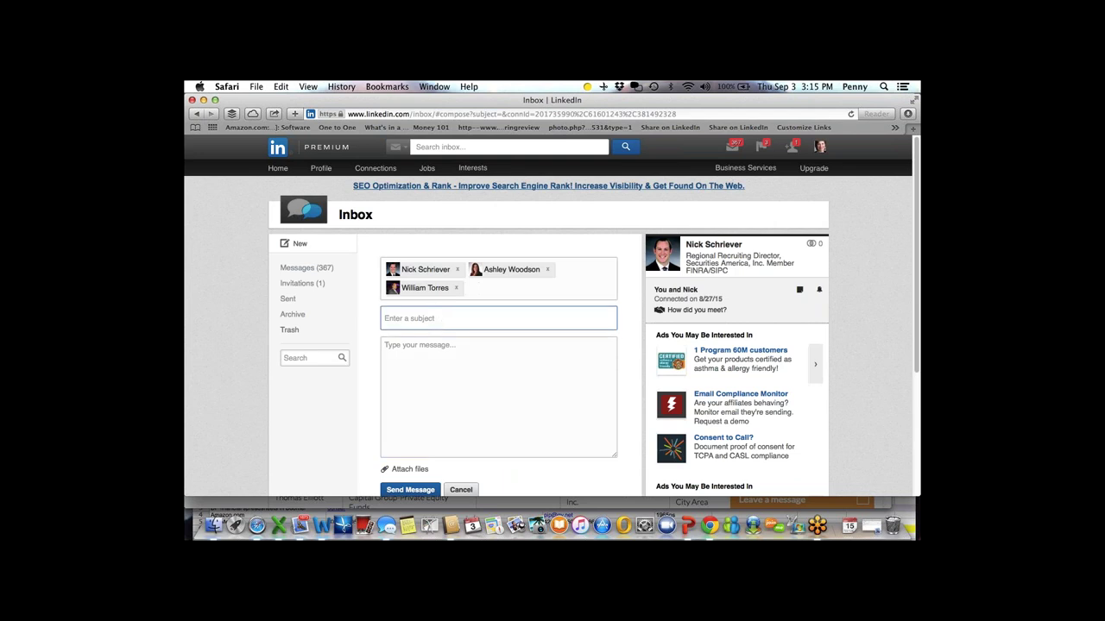
{"action": "type", "text": "update on TA at ynew conference"}
{"action": "scroll", "coordinate": [454, 354], "scroll_direction": "down", "scroll_amount": 1}
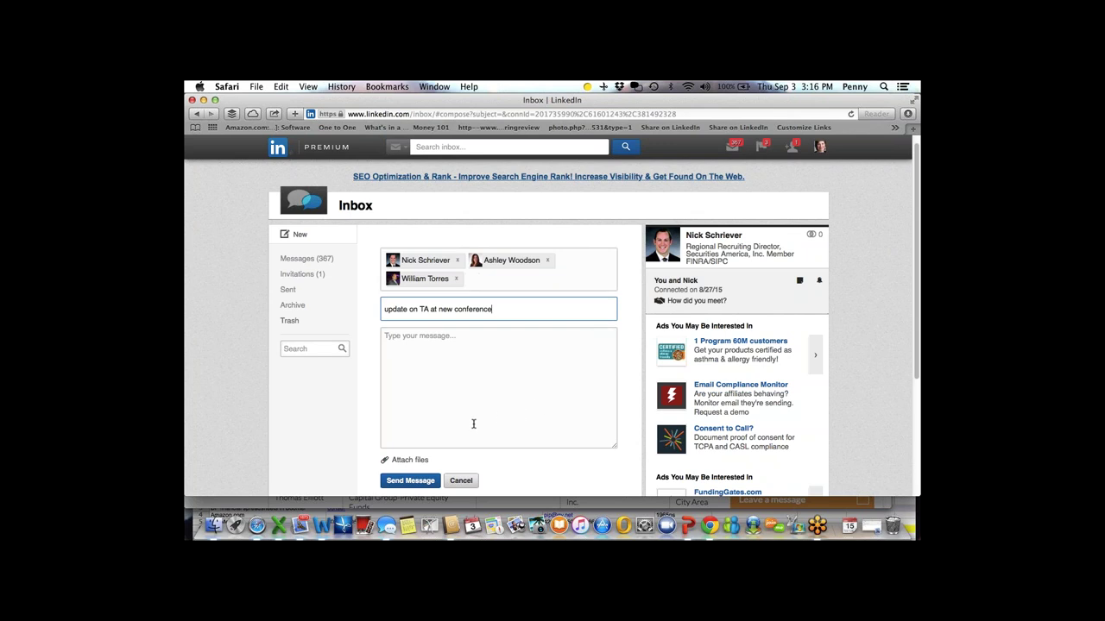
{"action": "scroll", "coordinate": [502, 470], "scroll_direction": "down", "scroll_amount": 3}
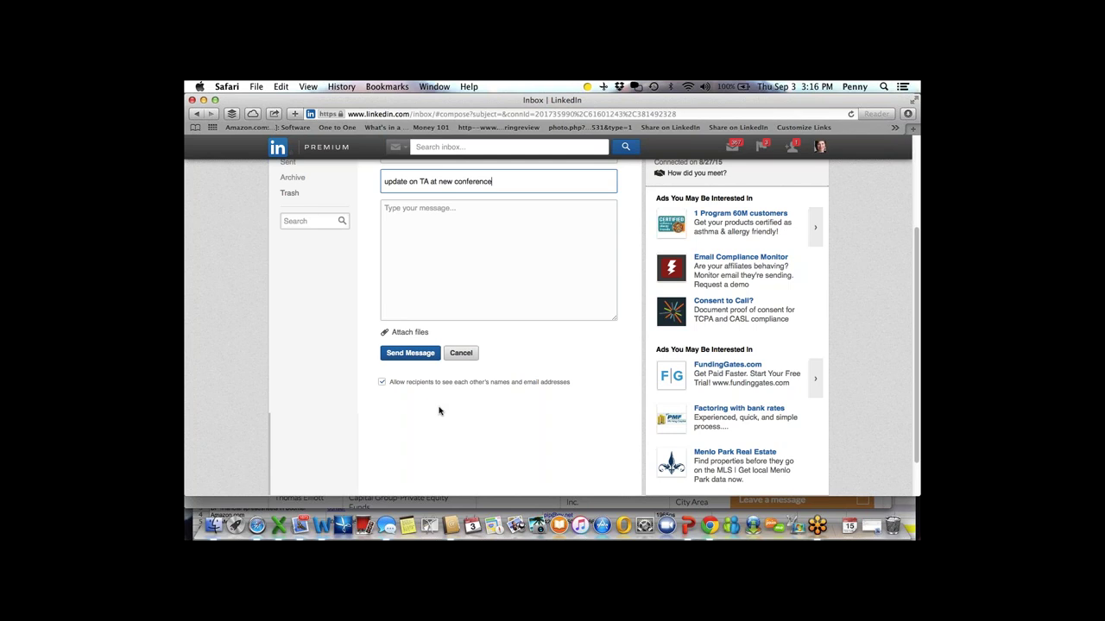
{"action": "left_click", "coordinate": [382, 384]}
{"action": "left_click", "coordinate": [383, 383]}
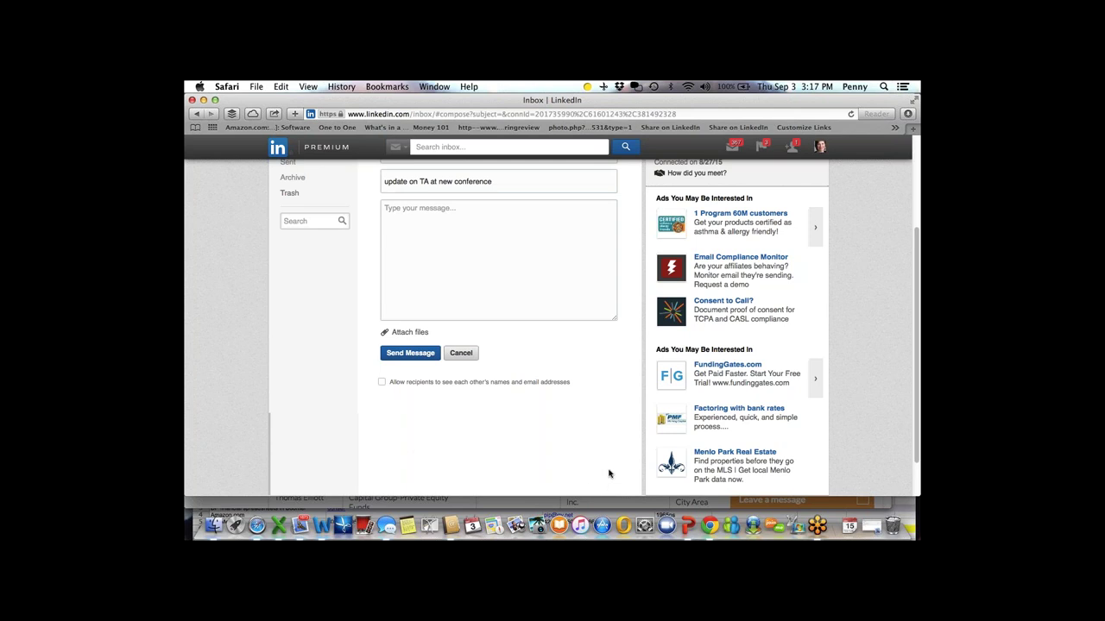
Step: Switch to PowerPoint and play the slide show from the current slide, "MESSAGE Using LI 50"
{"action": "left_click", "coordinate": [690, 528]}
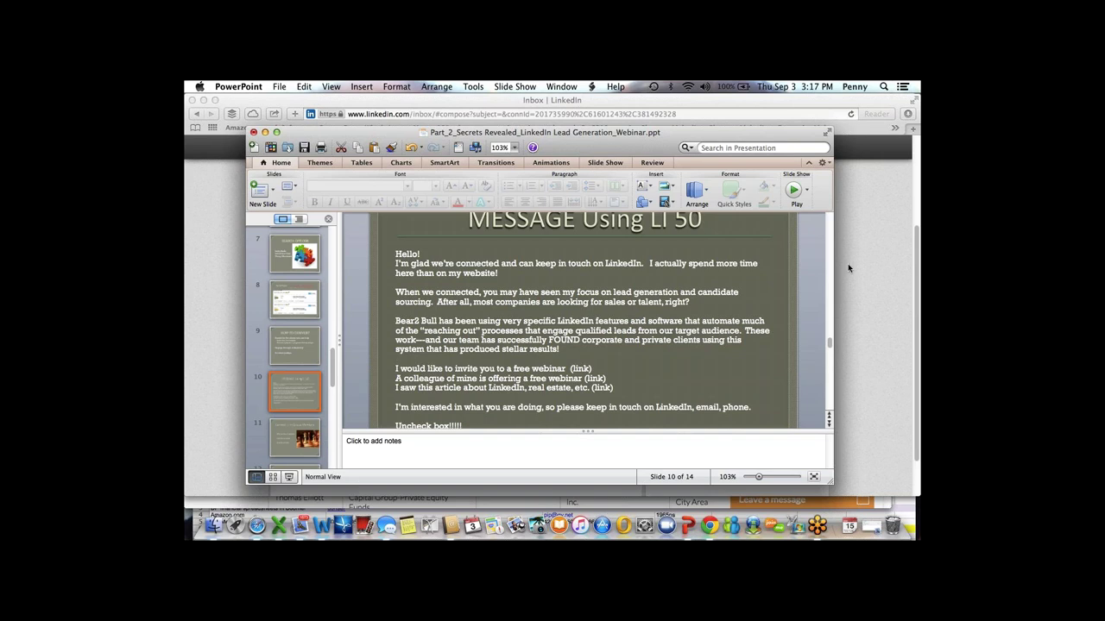
{"action": "left_click", "coordinate": [807, 191]}
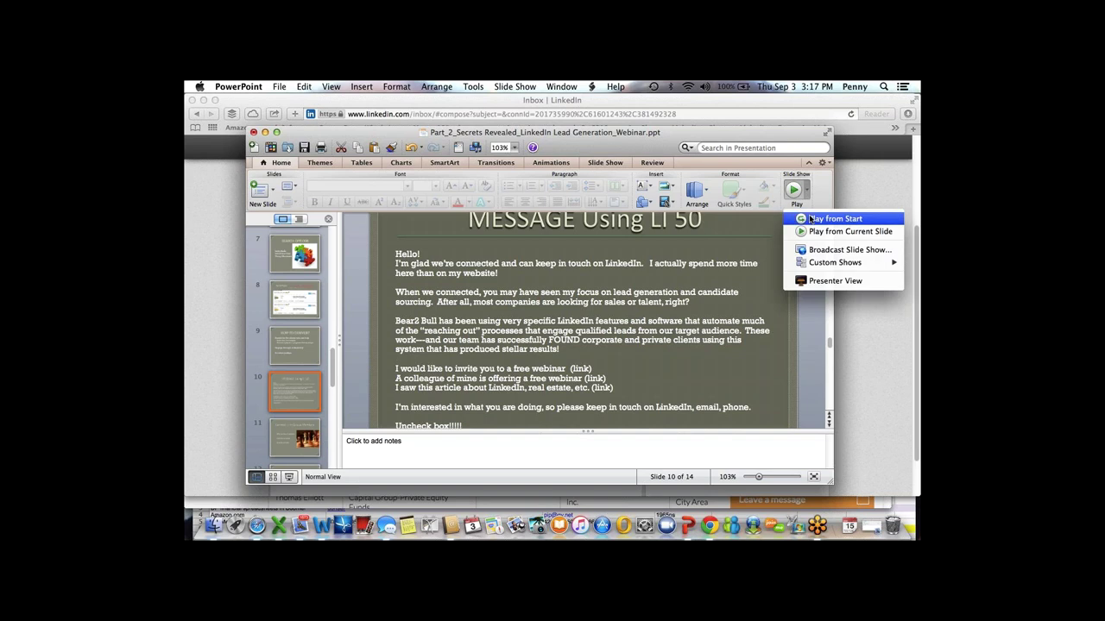
{"action": "left_click", "coordinate": [812, 232]}
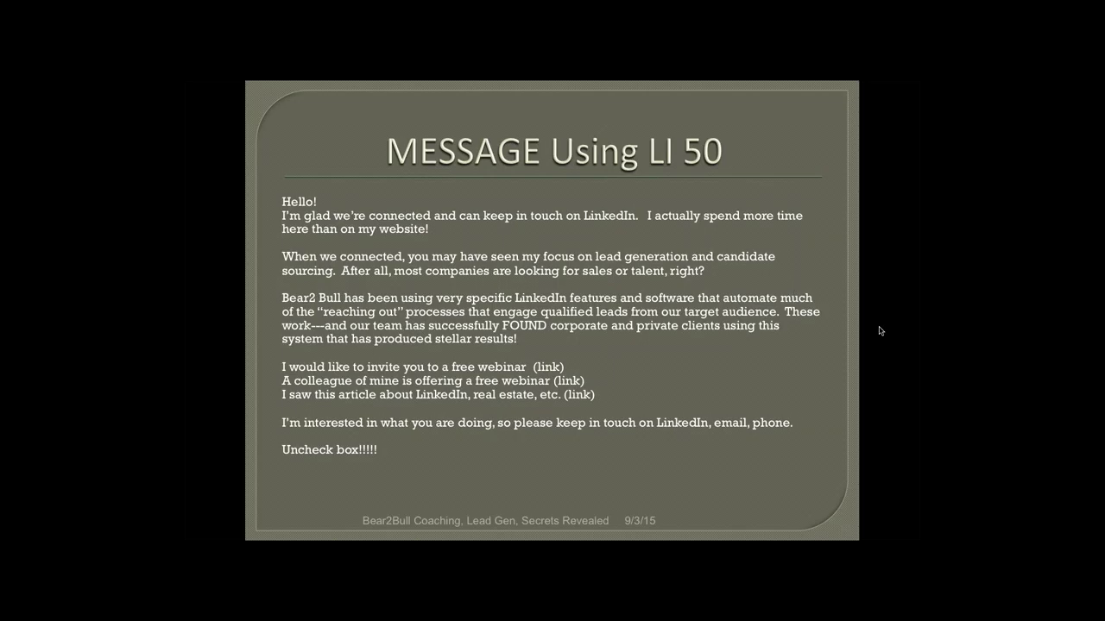